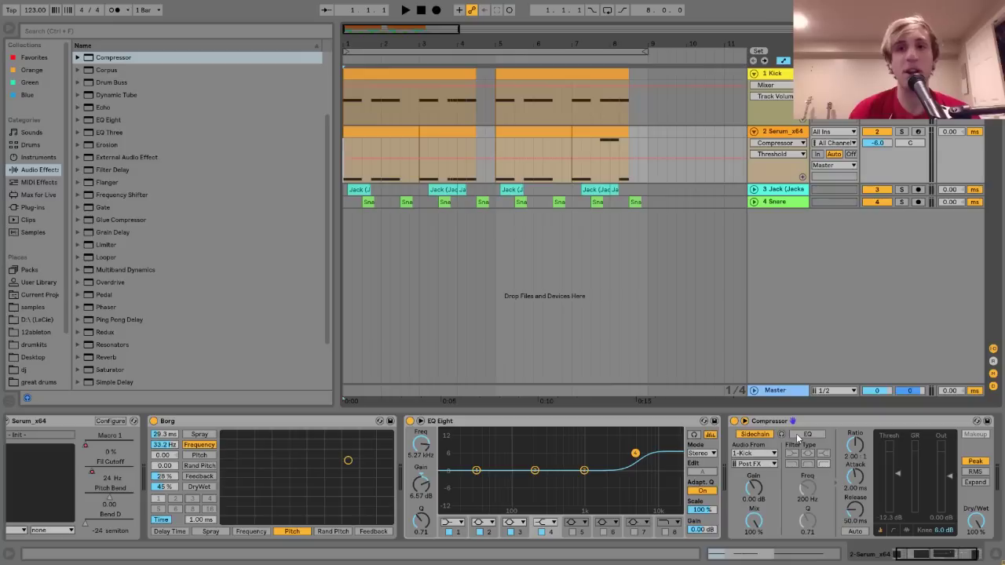
- Solo the Kick and Serum_x64 tracks and listen to them during playback
click(901, 74)
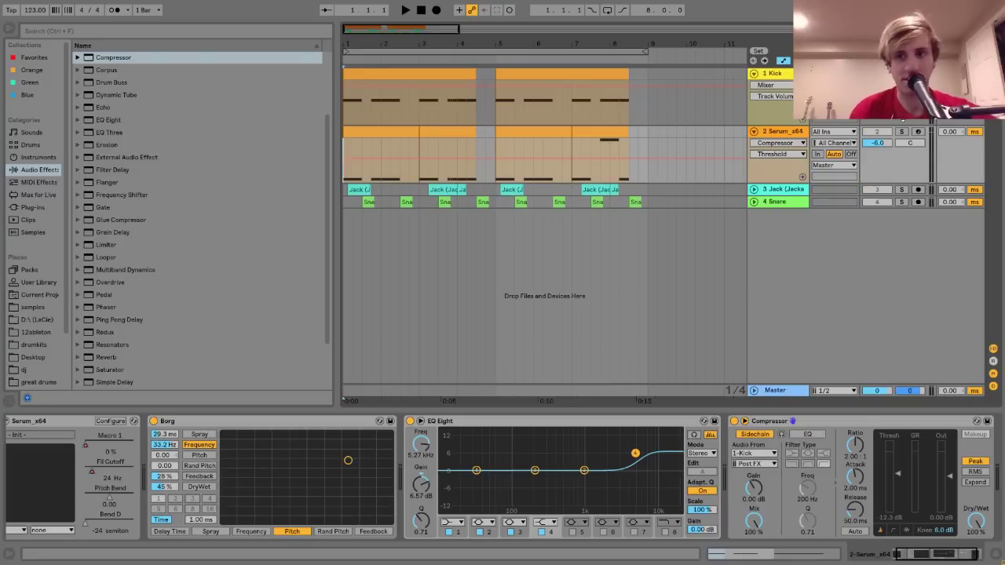
key(space)
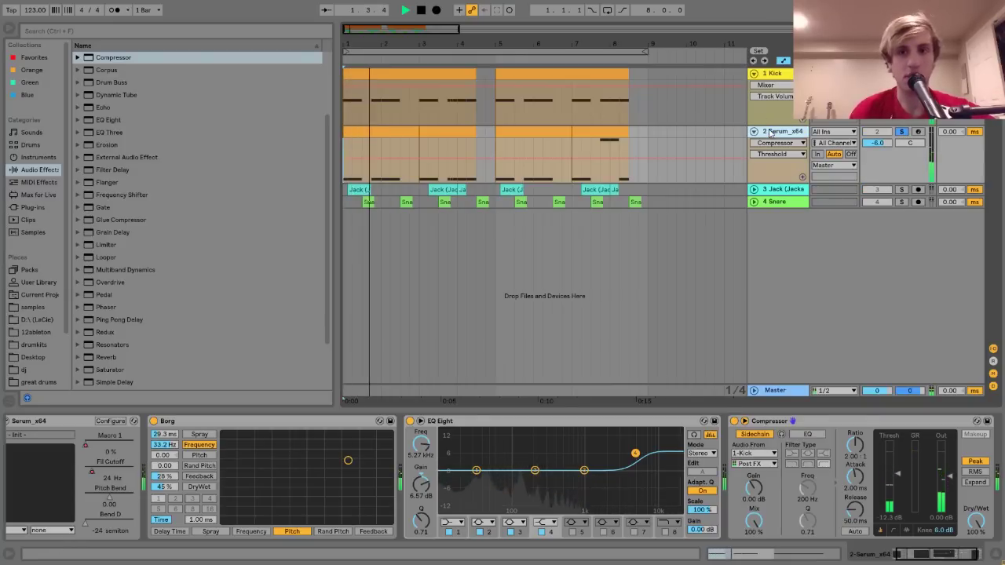
click(821, 120)
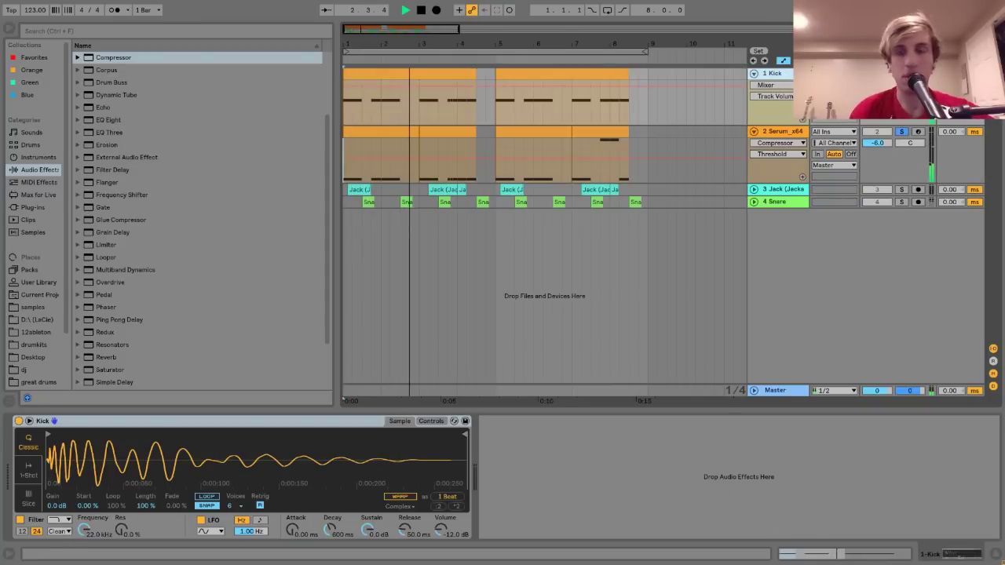
click(790, 133)
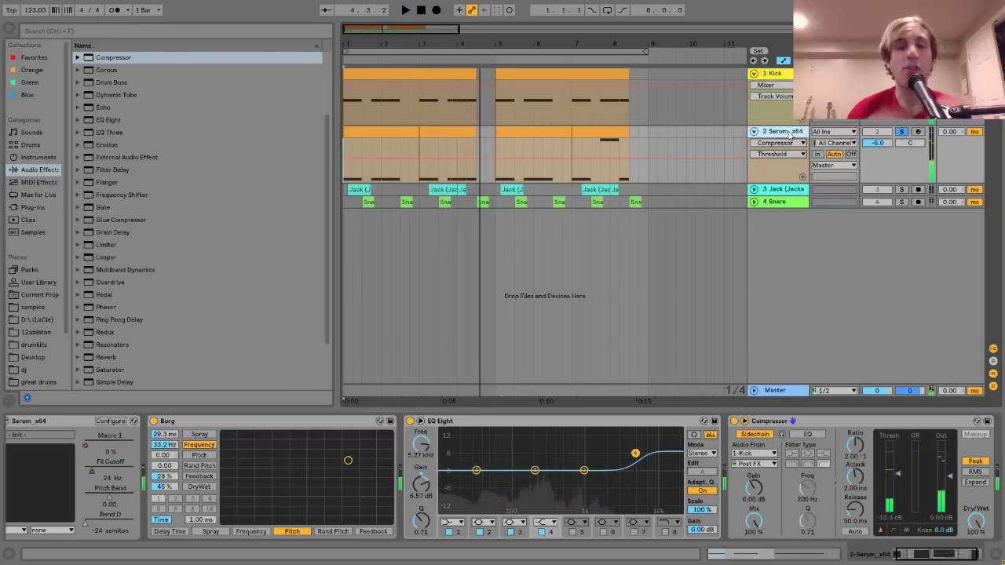
- Take the Serum_x64 track out of solo and play the Kick track on its own from the start
click(901, 132)
click(761, 73)
key(space)
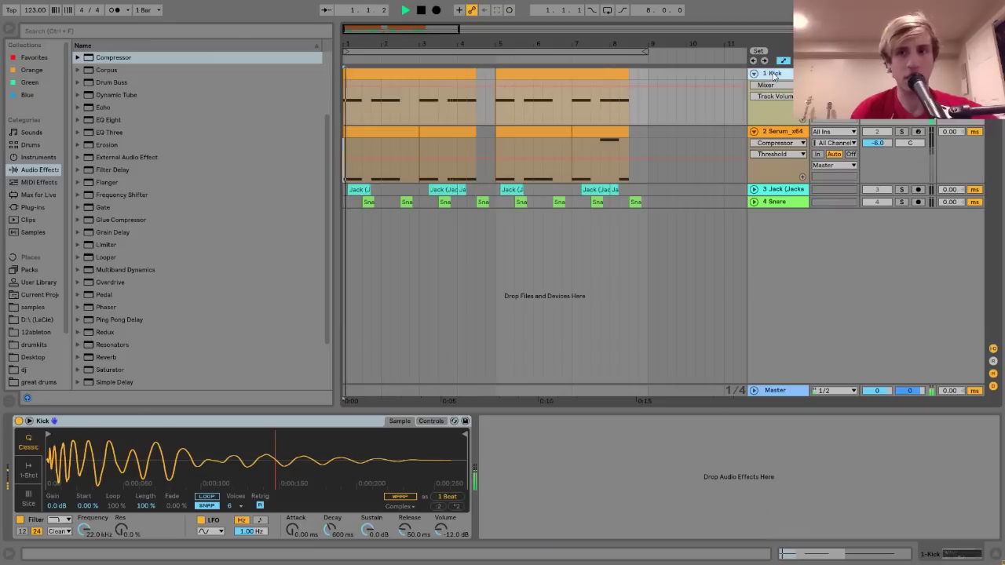
key(space)
click(781, 132)
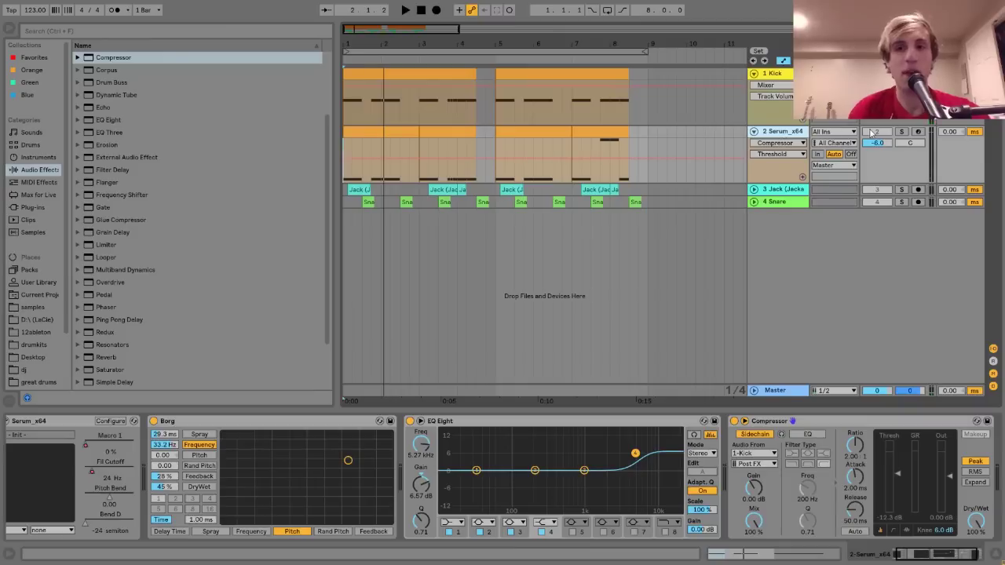
- Solo the Serum_x64 bass track and play it back
click(901, 132)
key(space)
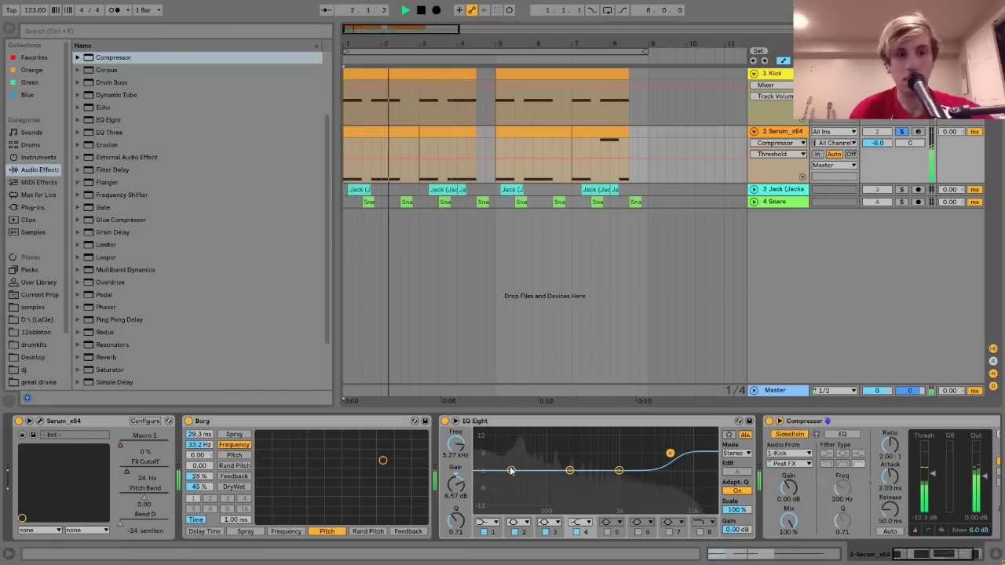
key(space)
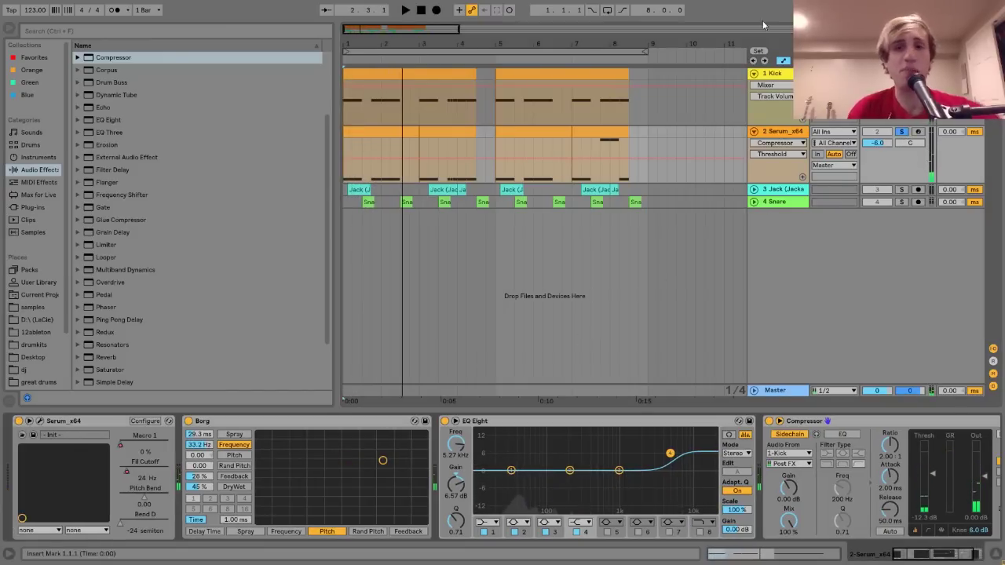
- Open the Kick track's sampler device and listen to the kick soloed
click(785, 73)
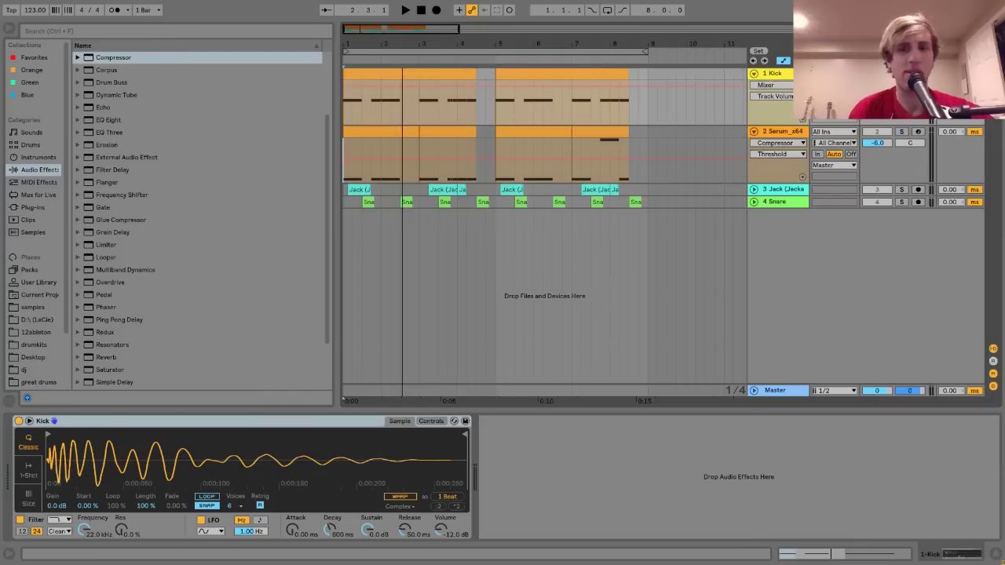
key(space)
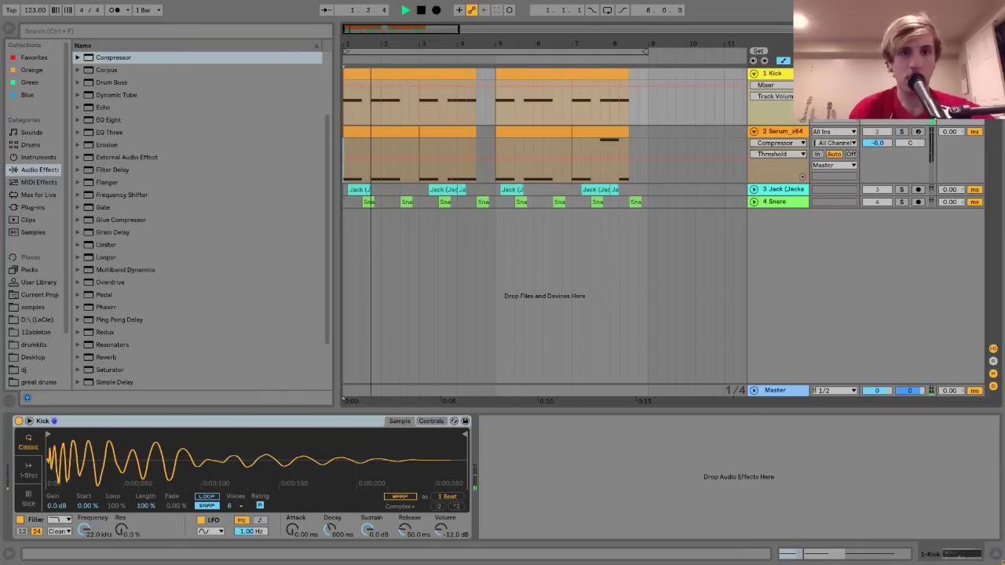
key(space)
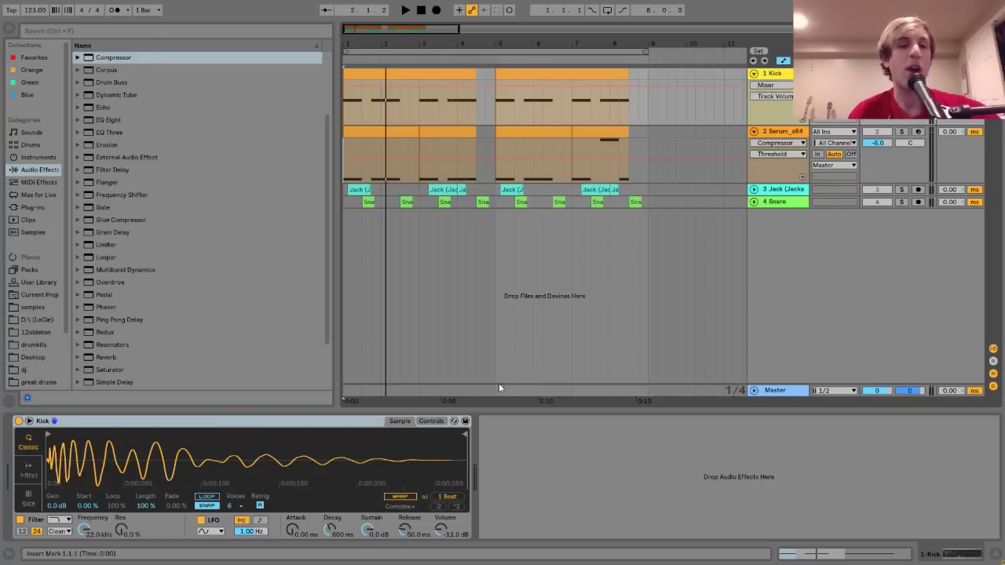
- Inspect the start of the kick sample's waveform up close, restore the full waveform, and replay the kick
drag(93, 450, 462, 484)
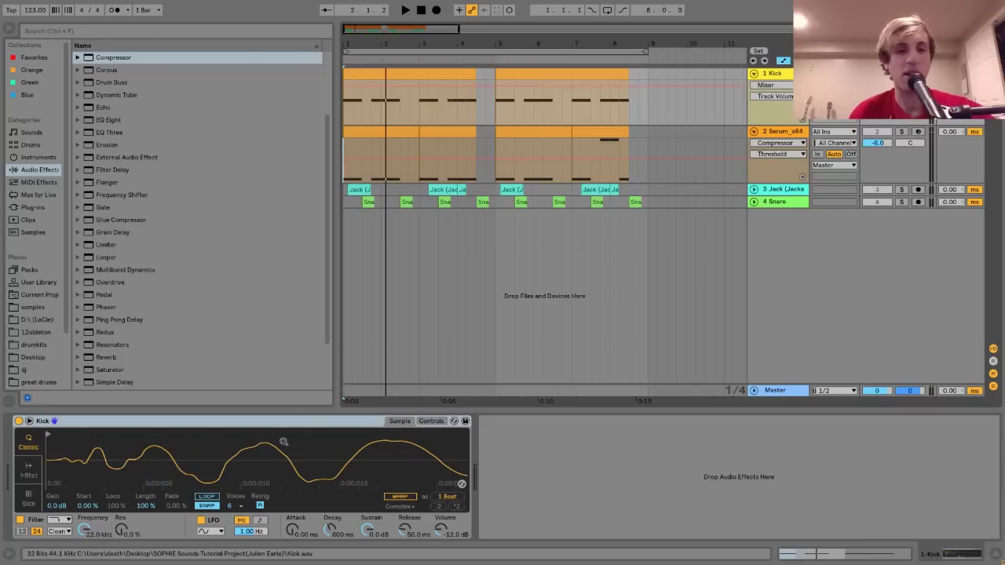
drag(107, 451, 50, 451)
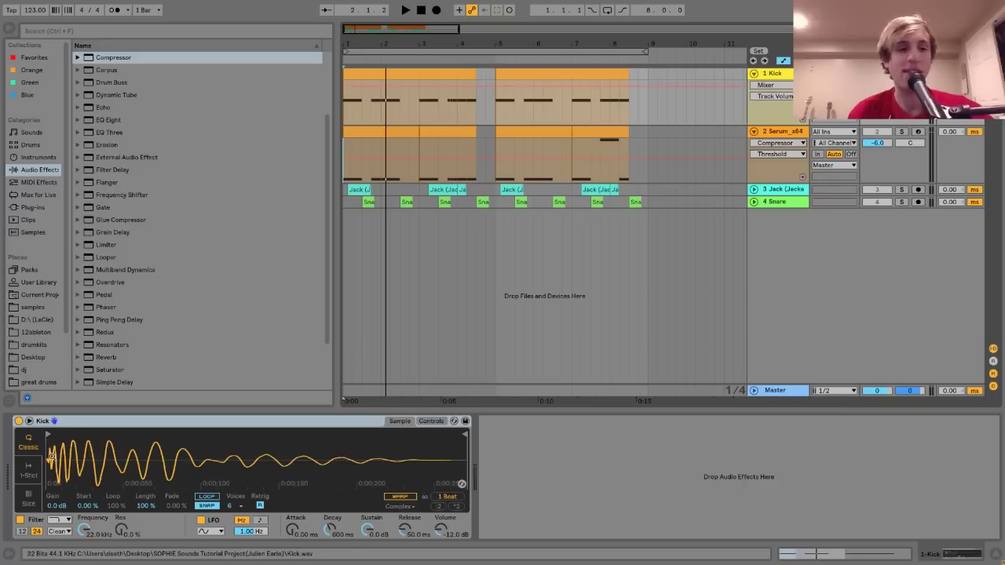
key(space)
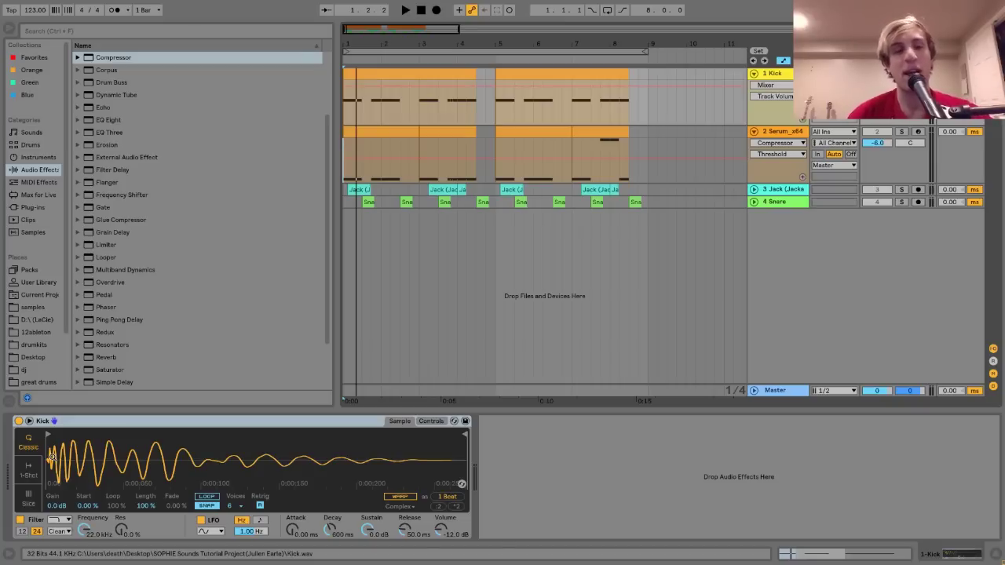
key(space)
key(space)
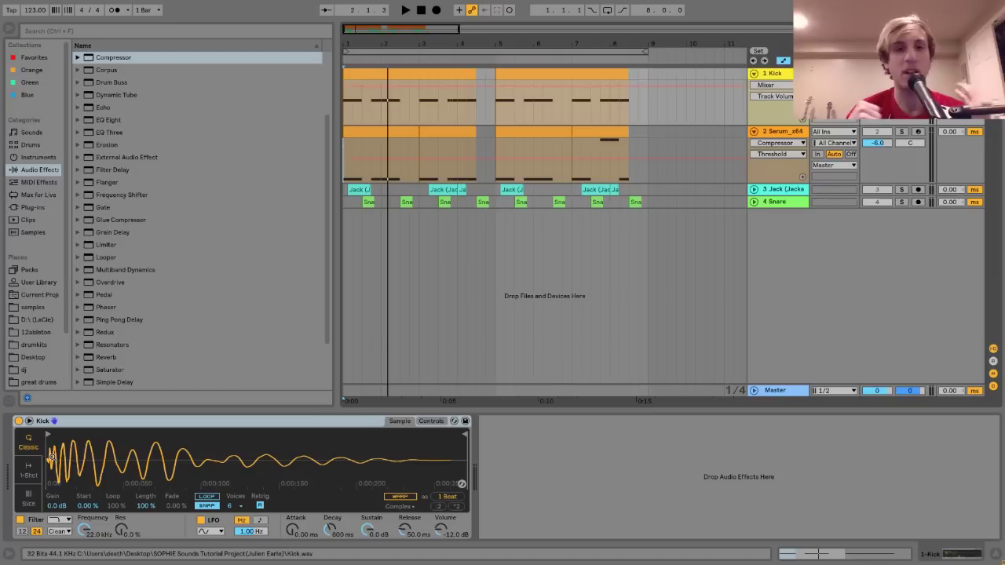
- Solo the Serum_x64 track and open its Serum synthesizer window
click(771, 128)
click(902, 132)
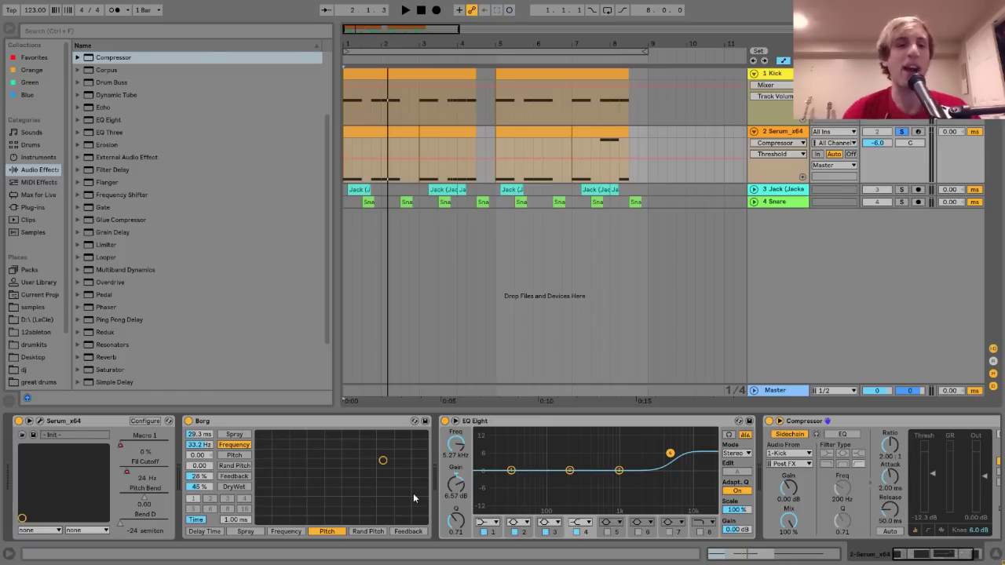
click(40, 422)
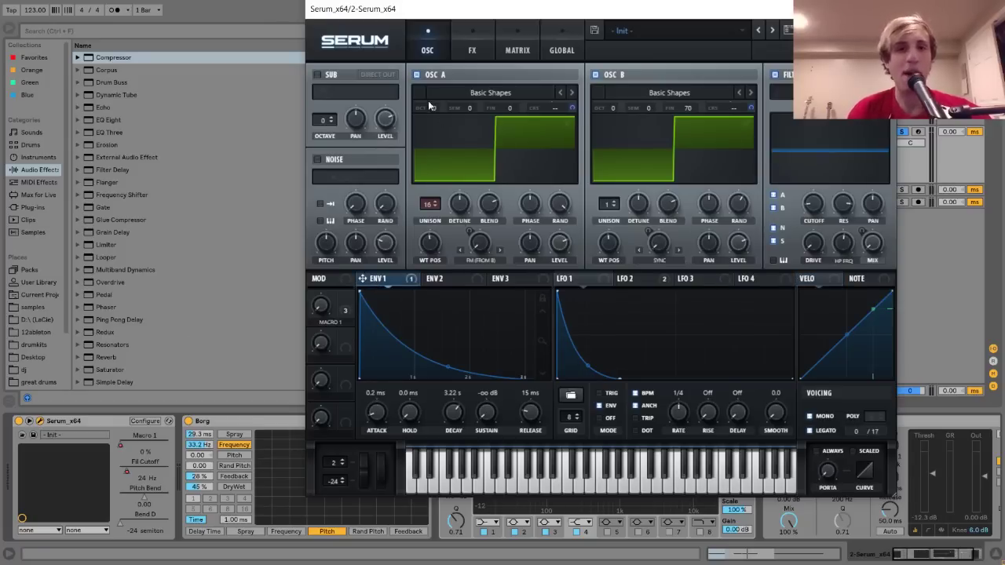
- Review Serum's effects and oscillator pages, and move its window clear of the track controls
click(468, 55)
click(446, 51)
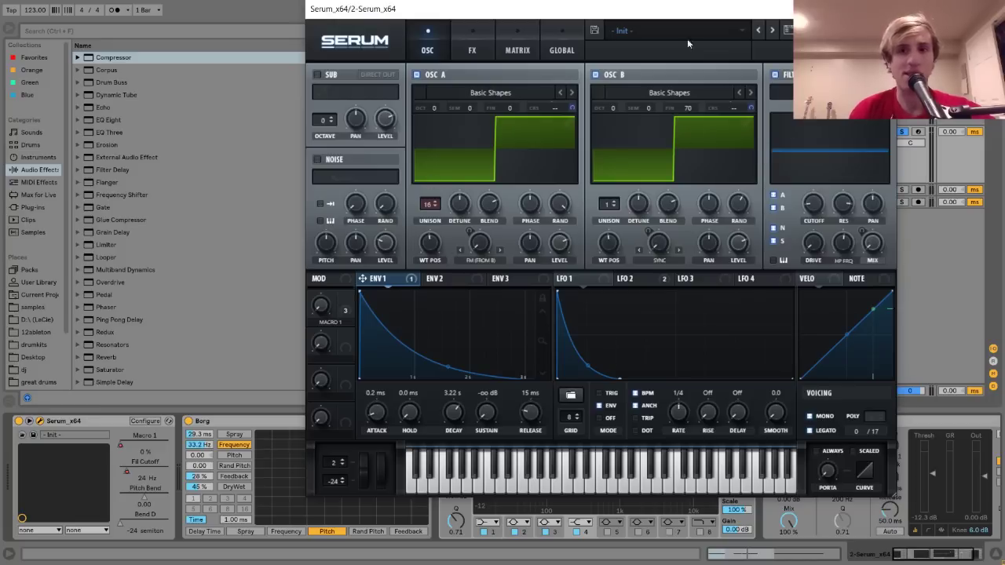
click(475, 38)
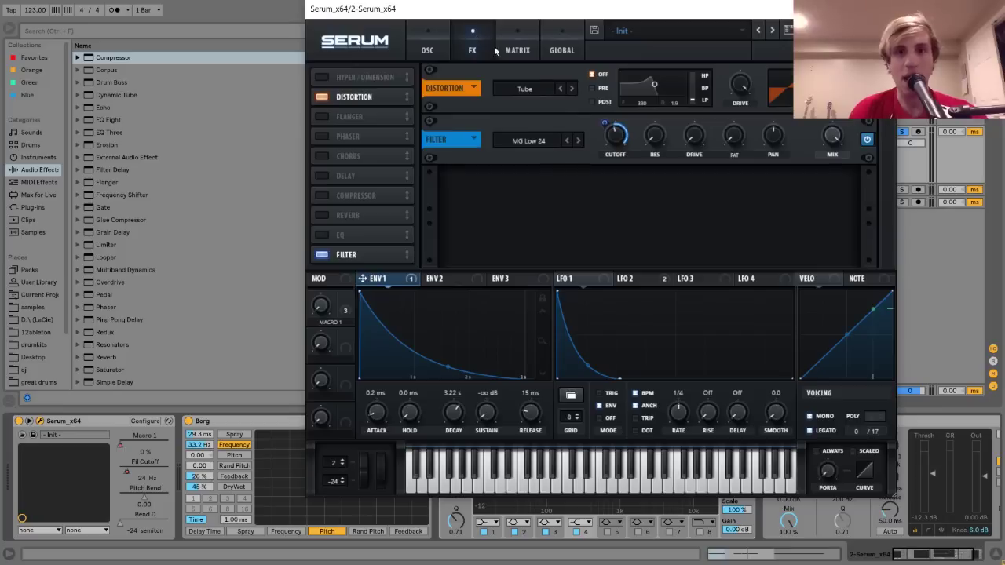
click(428, 48)
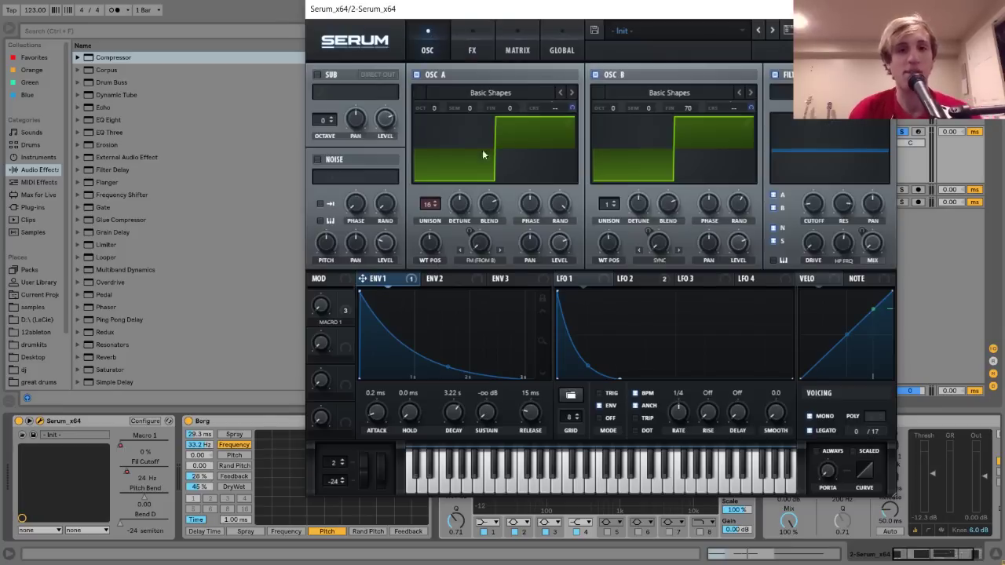
drag(480, 18, 296, 28)
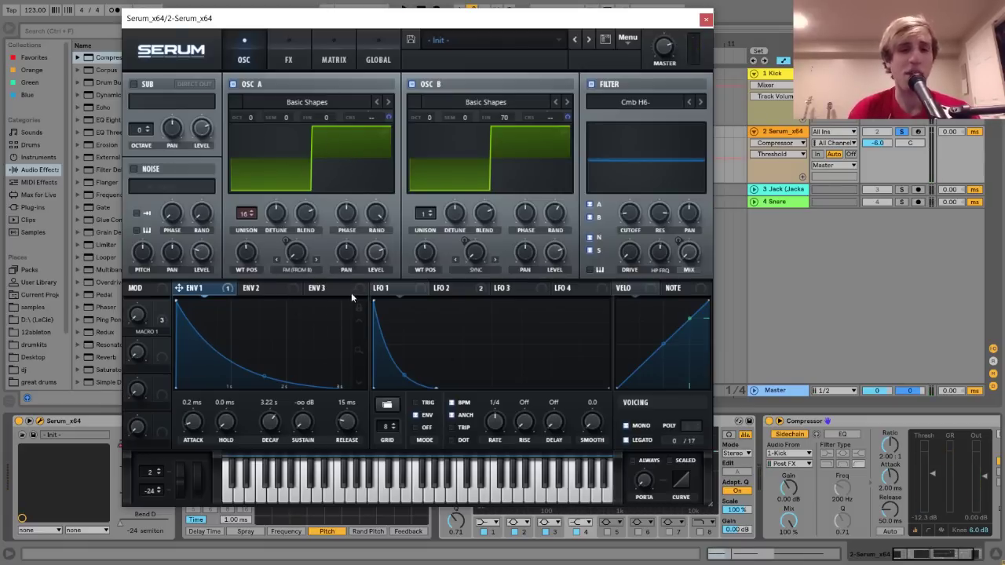
- Compare the LFO 1 and LFO 2 shapes and inspect which Serum parameters Macro 1 modulates
click(471, 296)
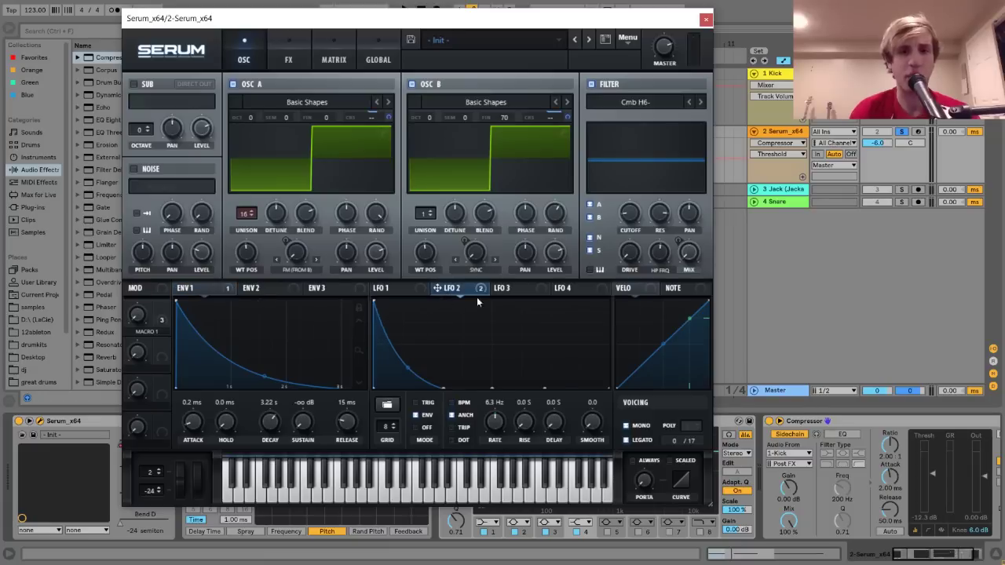
click(381, 288)
click(470, 289)
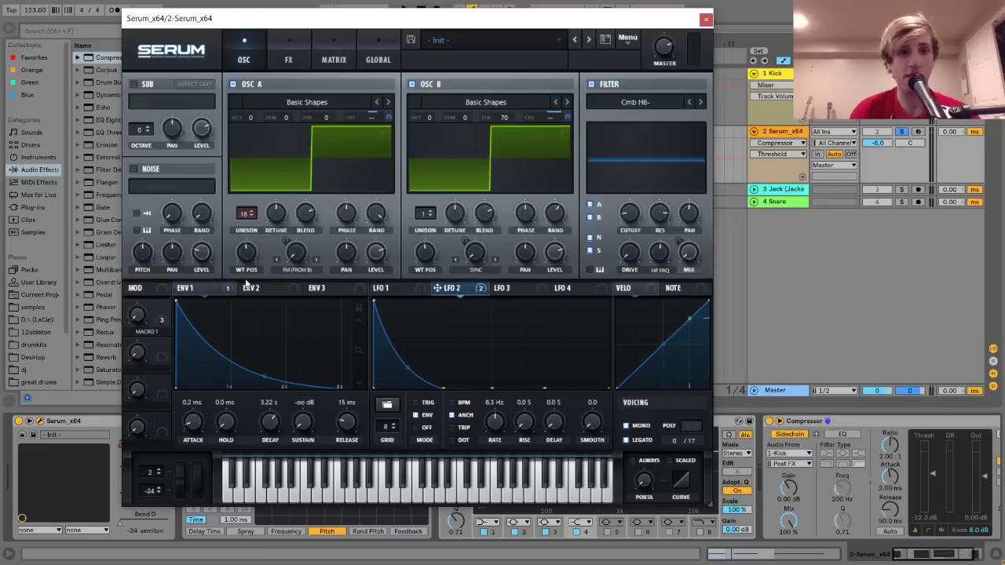
drag(161, 307, 317, 265)
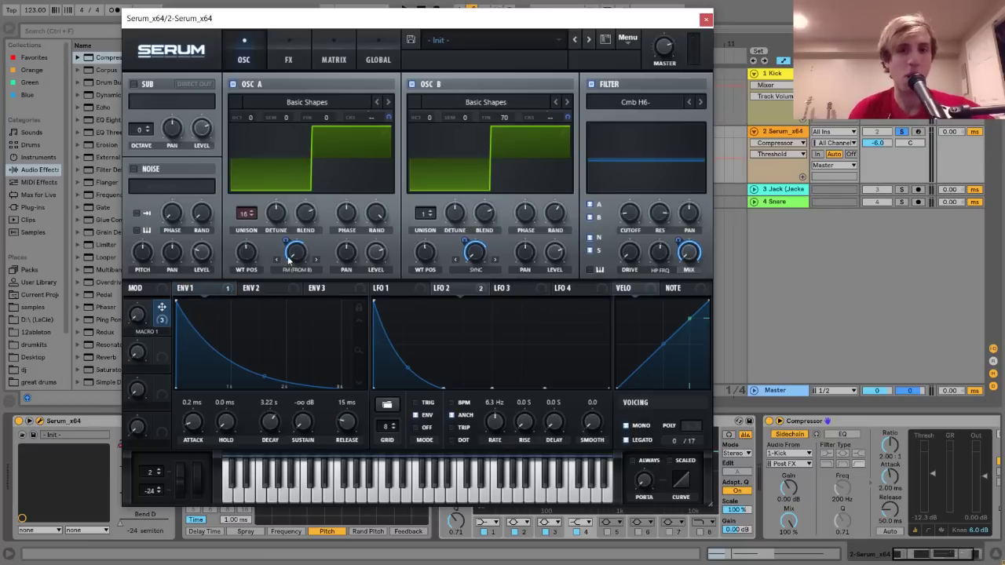
mouse_move(296, 255)
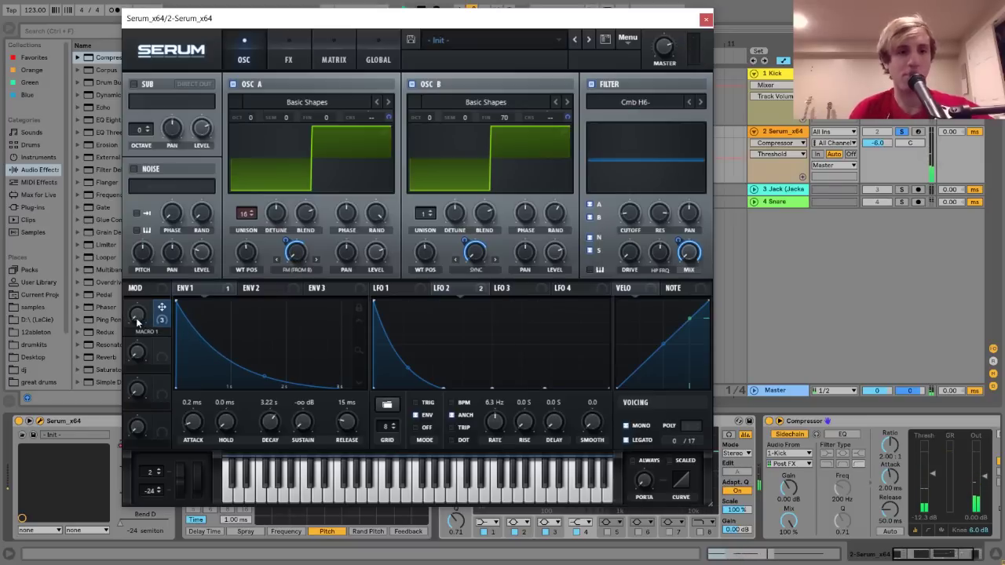
- Show Serum's Macro 1 automation on the Serum_x64 track and set the playback start at 3.4.1, with the synth window closed
click(778, 143)
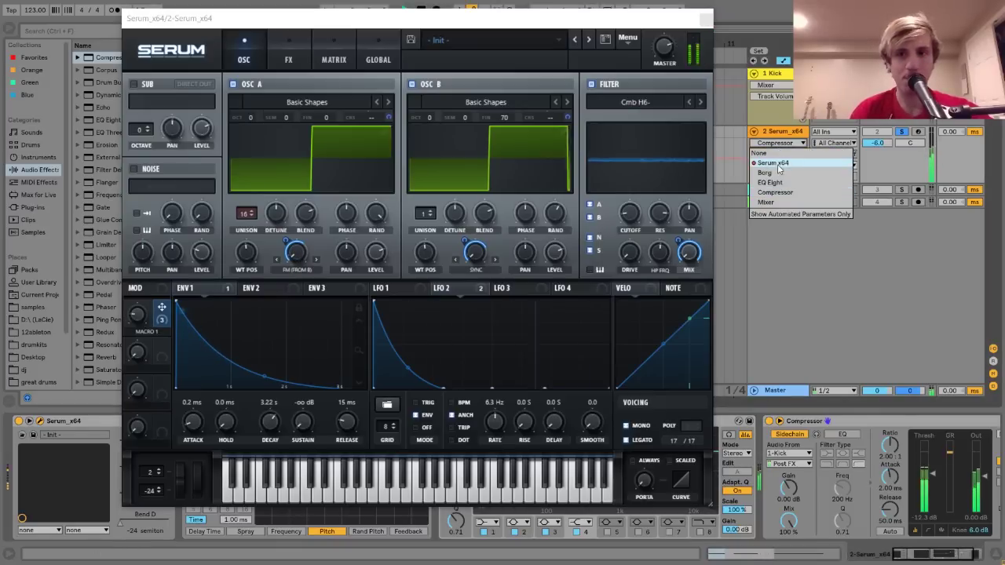
click(777, 165)
click(705, 18)
click(777, 154)
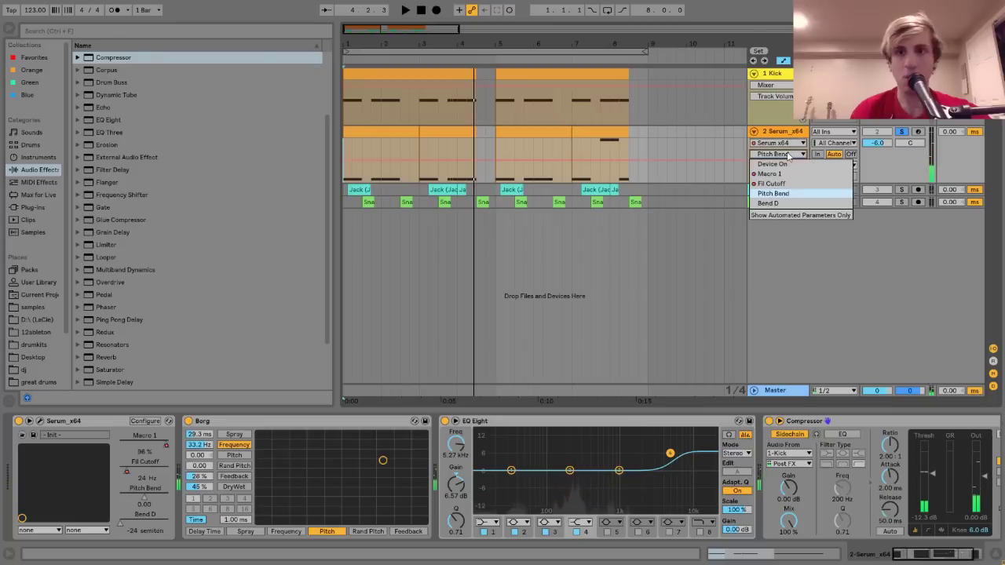
click(770, 173)
click(444, 156)
key(space)
- Reopen the Serum window, place it below the tracks, and play the passage with the Macro 1 automation rise
key(ctrl+alt+p)
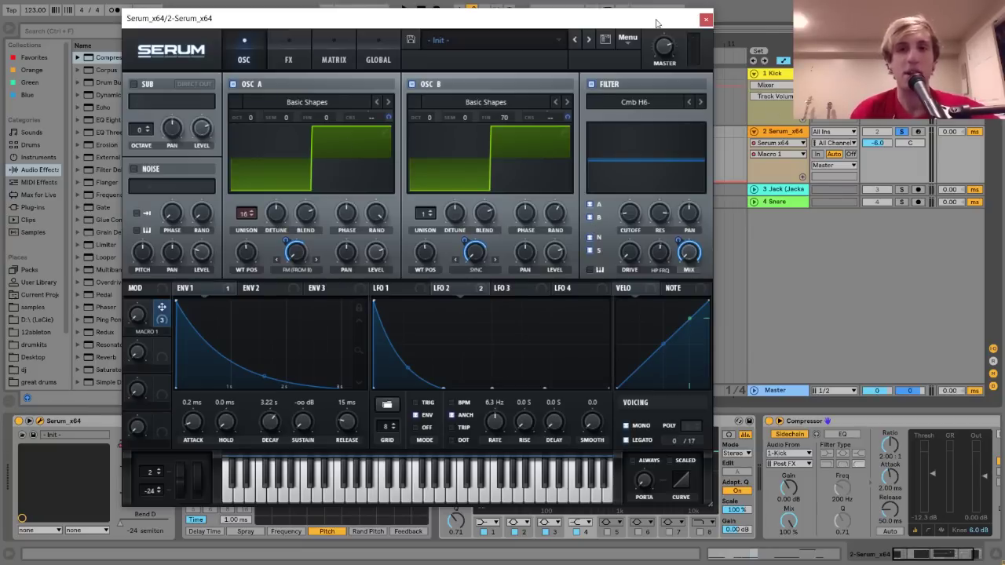
drag(299, 16, 479, 250)
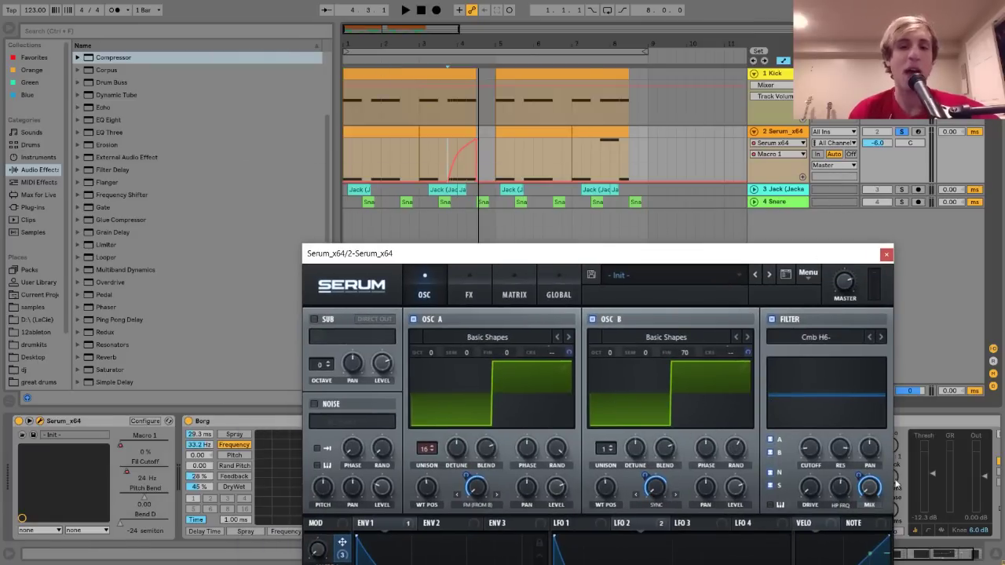
key(space)
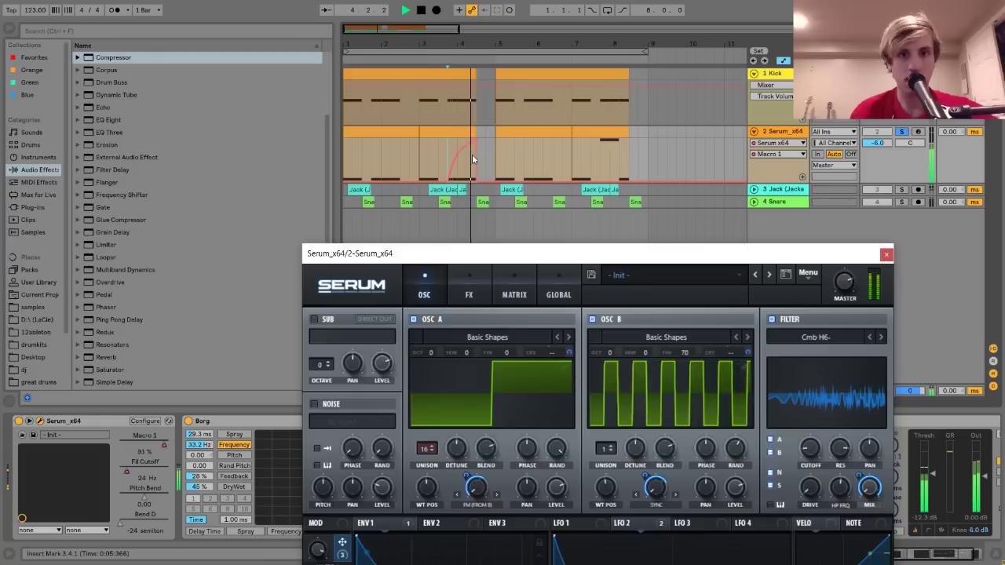
- Bring Serum's full interface into view, check oscillator B's Sync warp mode, and replay the automated bass passage
drag(483, 261, 429, 67)
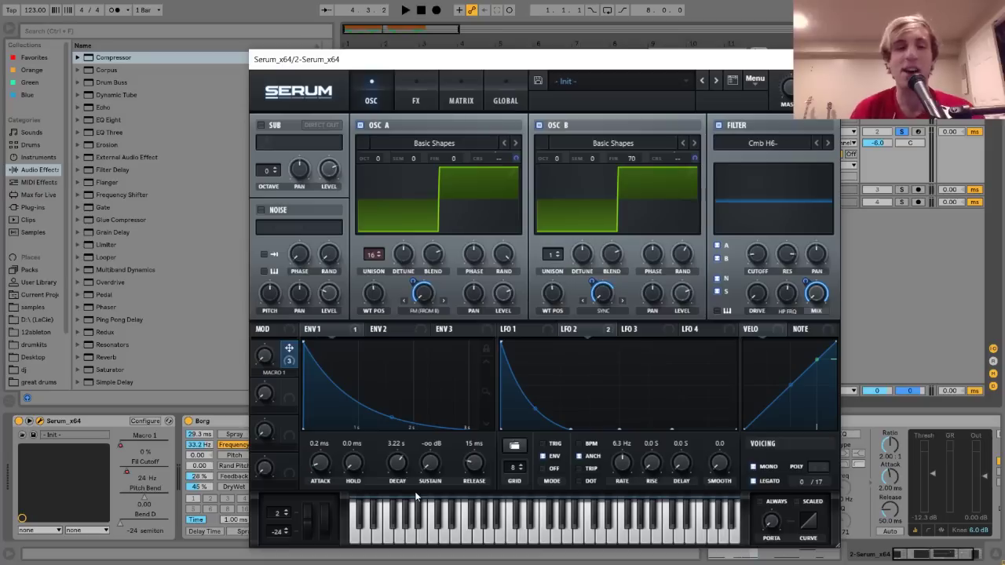
key(space)
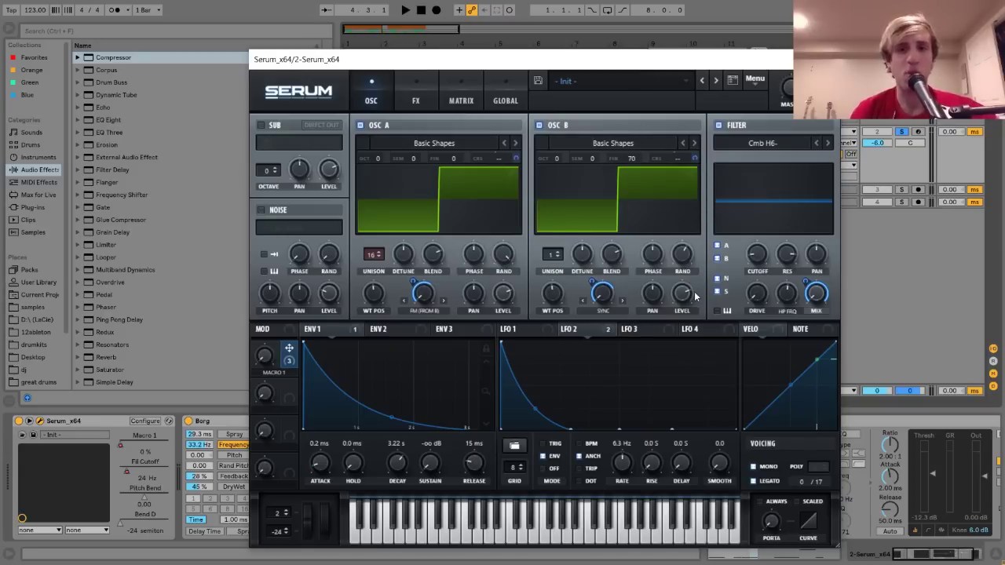
right_click(610, 296)
click(632, 352)
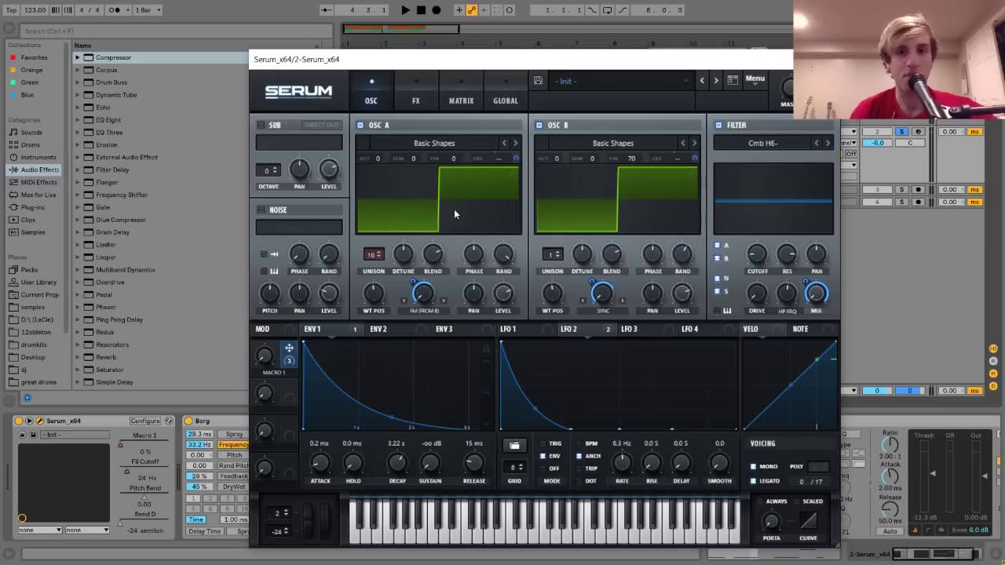
key(space)
key(space)
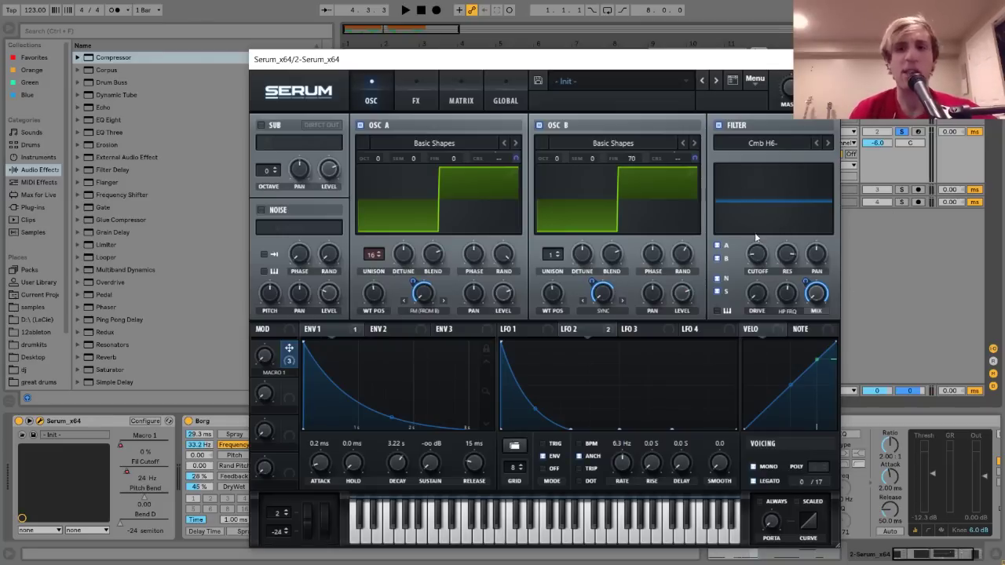
key(space)
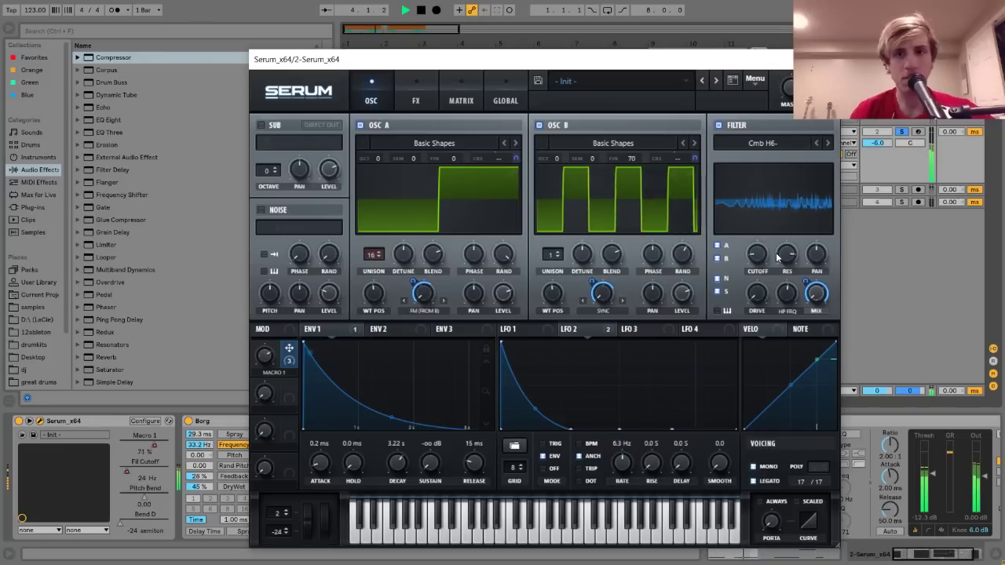
- Stop playback and shift the Serum window to glance at the Macro 1 automation, returning it to full view
key(space)
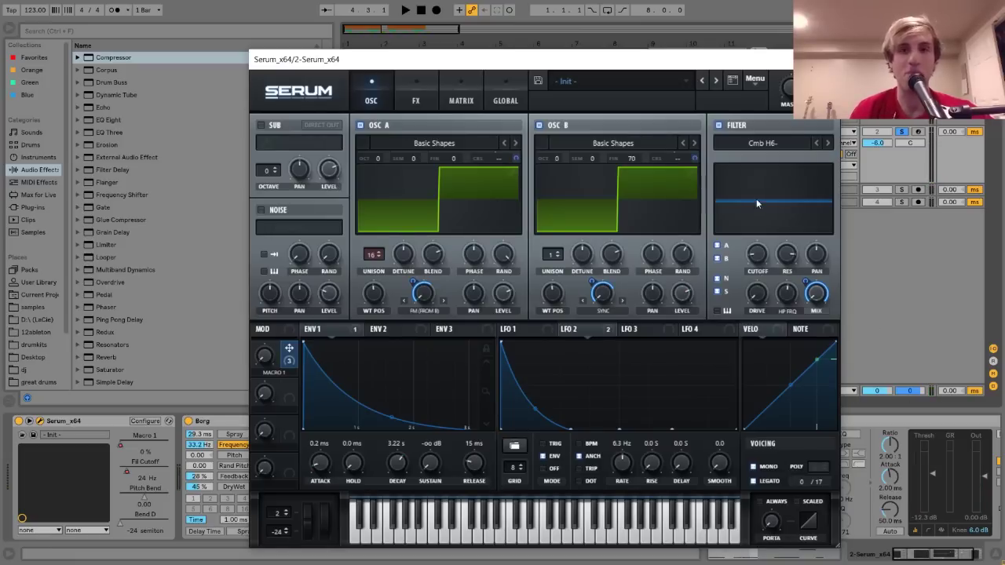
drag(556, 65, 559, 214)
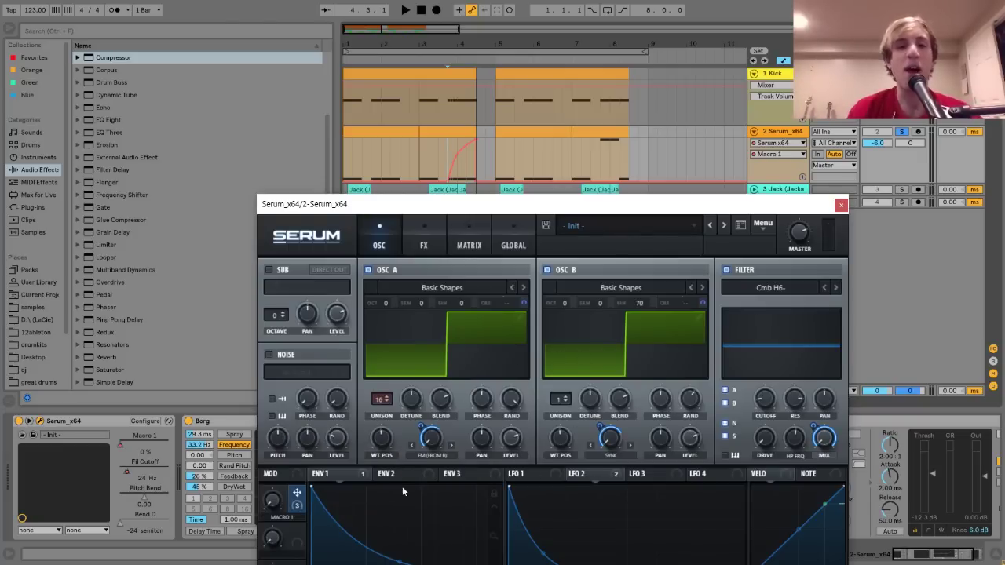
drag(506, 210, 416, 59)
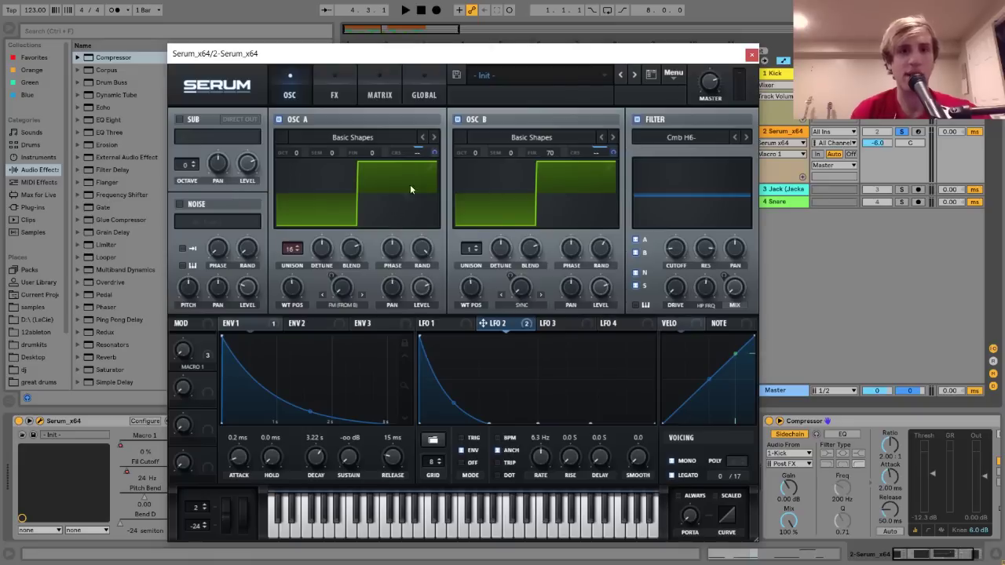
- Arm the Serum_x64 track and play bass notes from the computer keyboard with its octave lowered to C0–D1
click(917, 132)
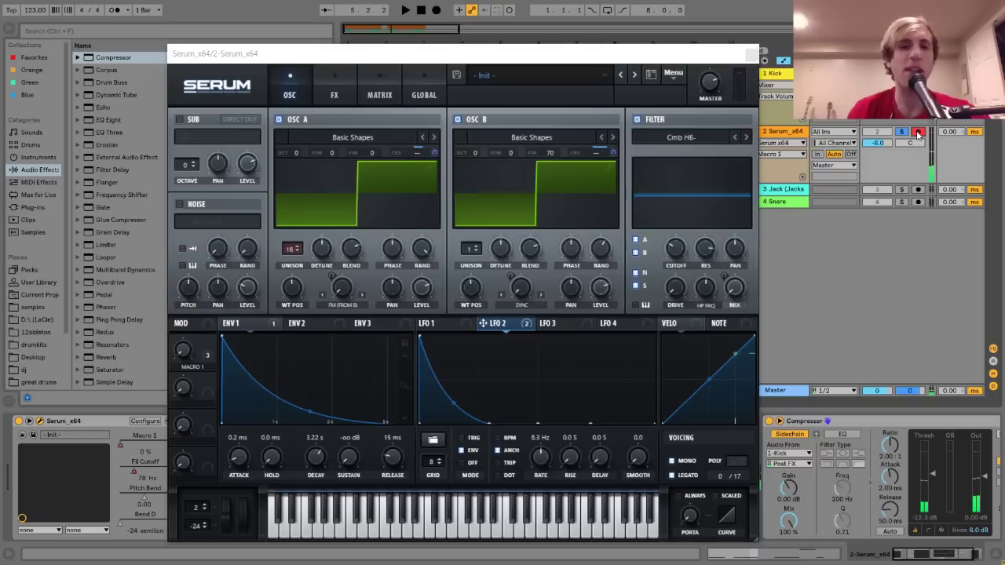
key(a)
key(z)
key(z)
key(z)
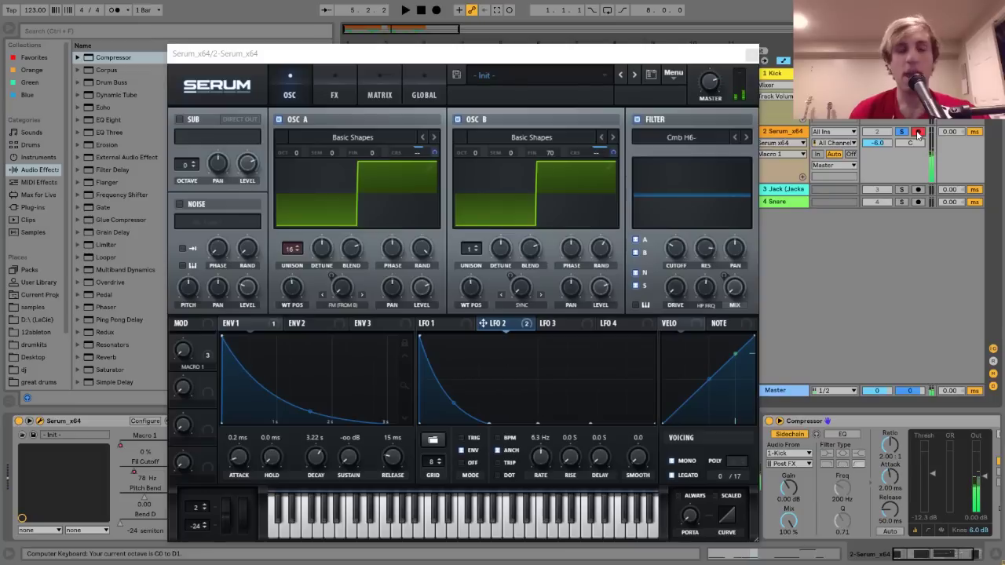
key(a)
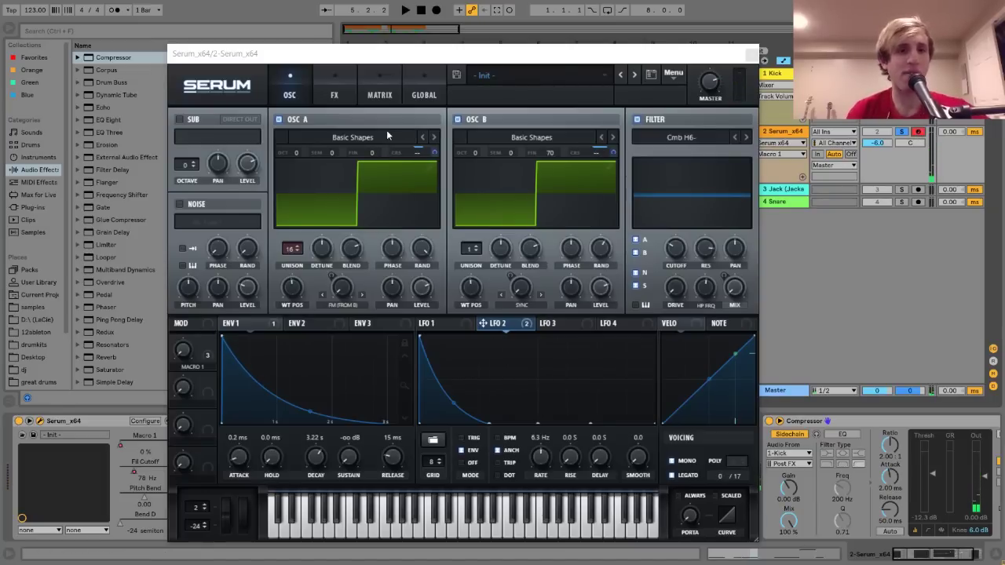
- Compare the bass without and with Serum's Tube distortion and MG Low 24 filter effects, and play the passage with both enabled
click(335, 93)
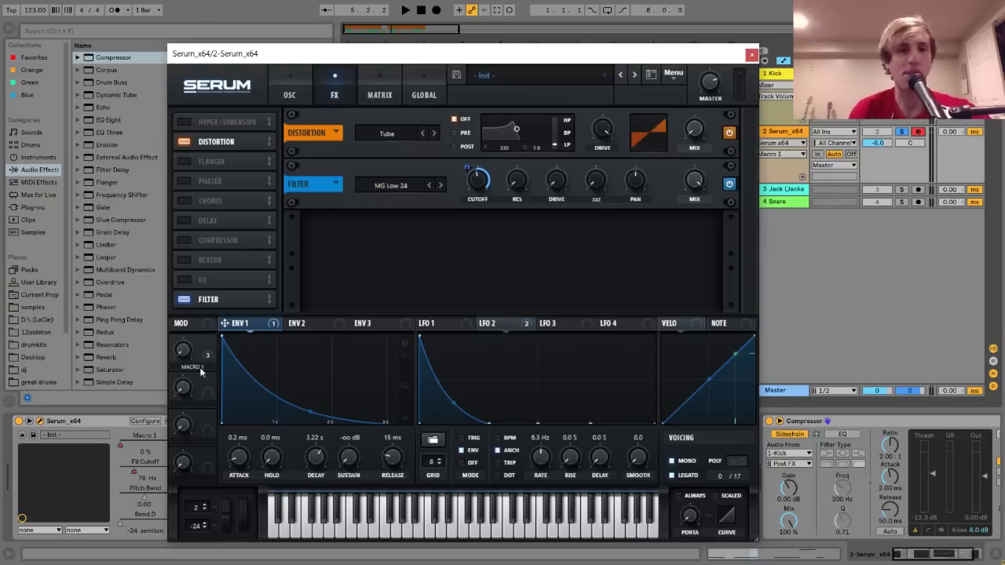
click(185, 142)
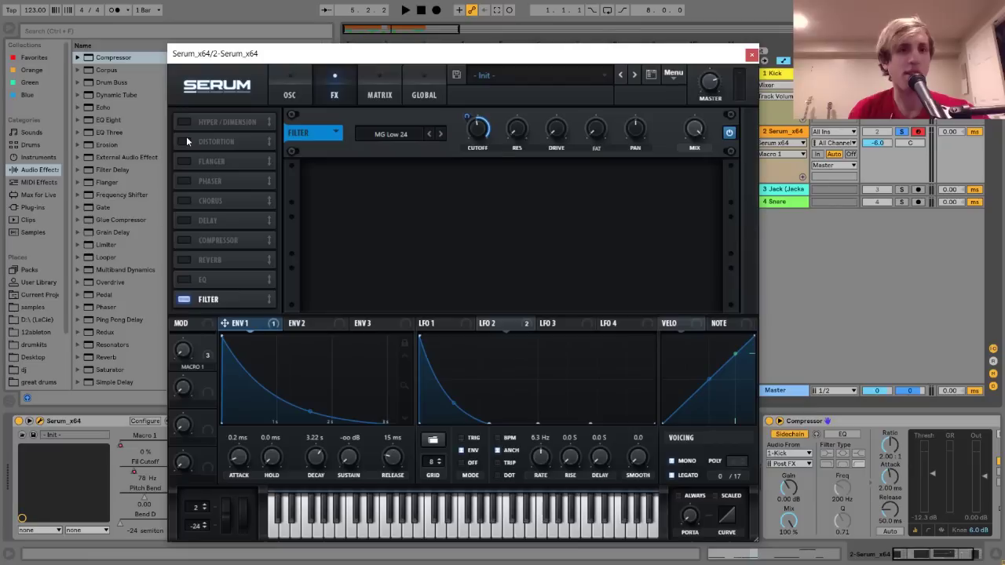
click(185, 299)
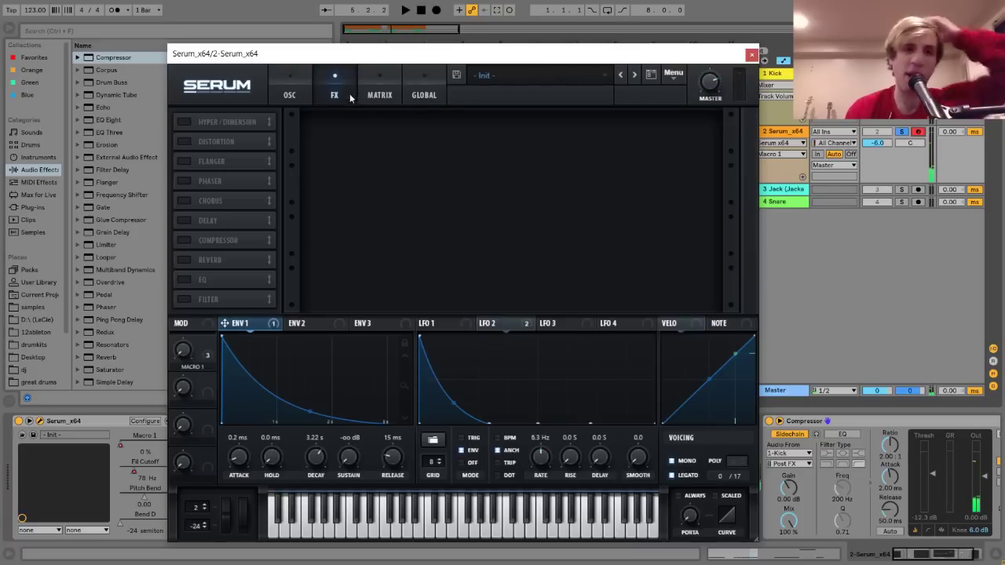
click(296, 83)
click(340, 84)
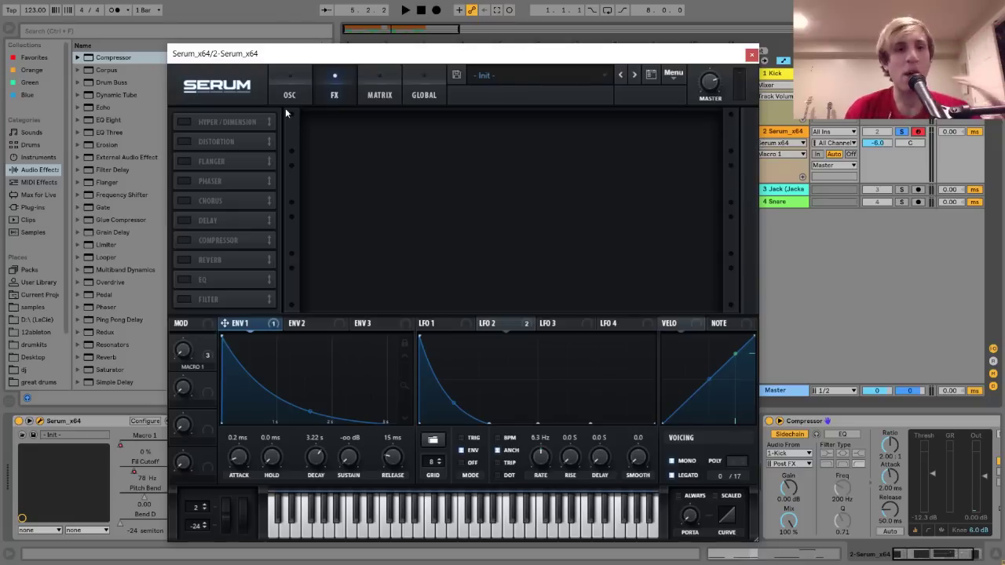
click(183, 141)
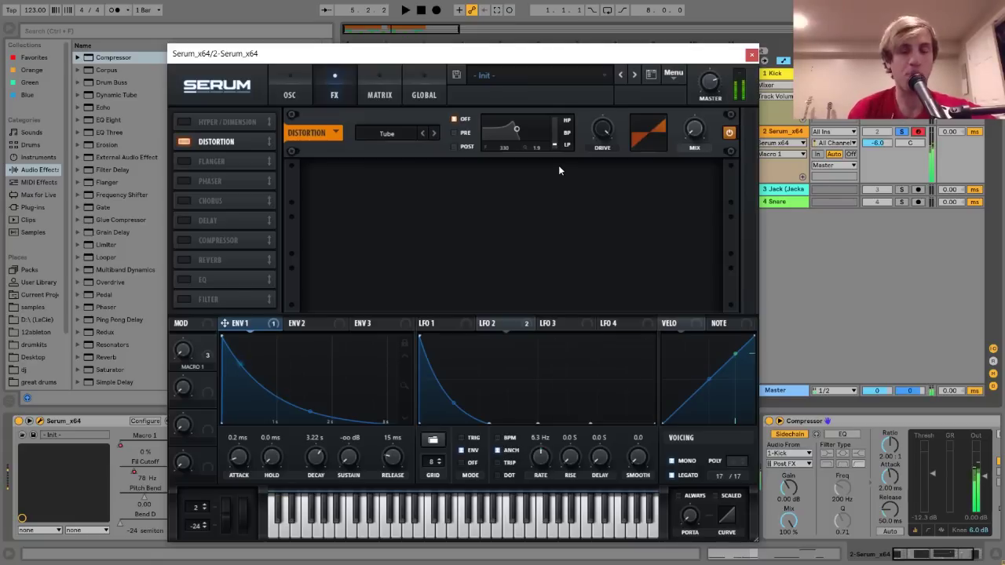
click(184, 300)
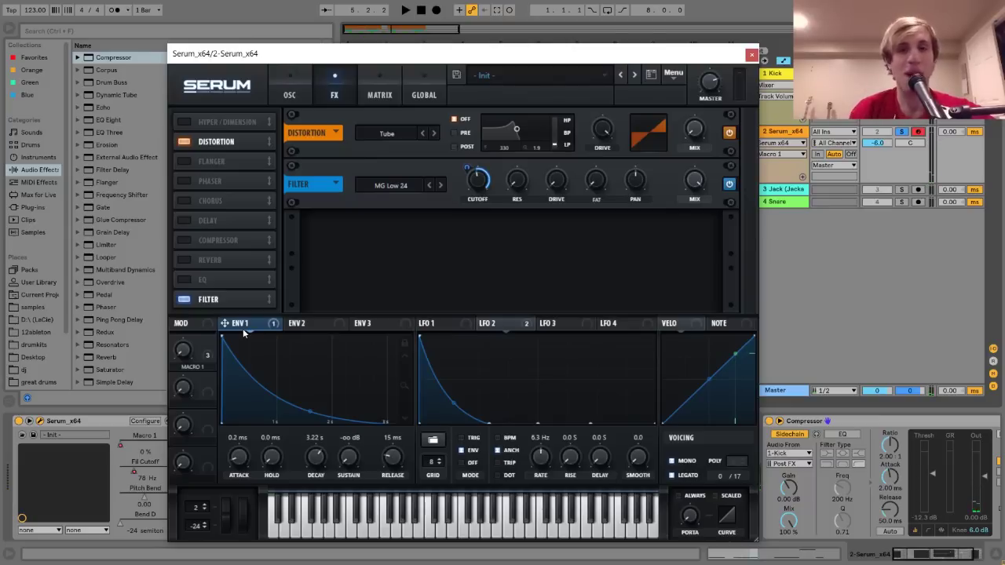
key(space)
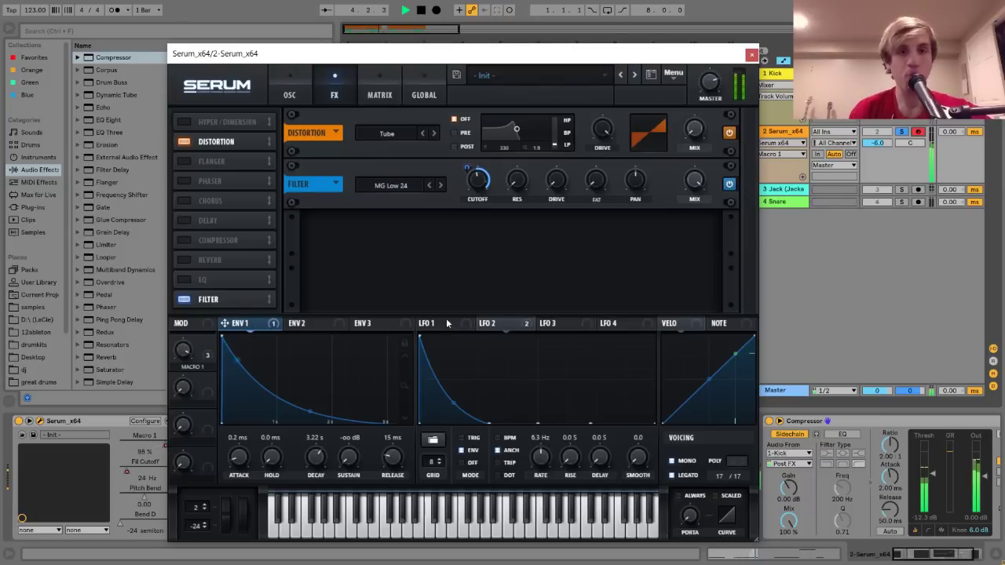
key(space)
- Review Serum's oscillator and effects settings, and close the synth window
click(289, 80)
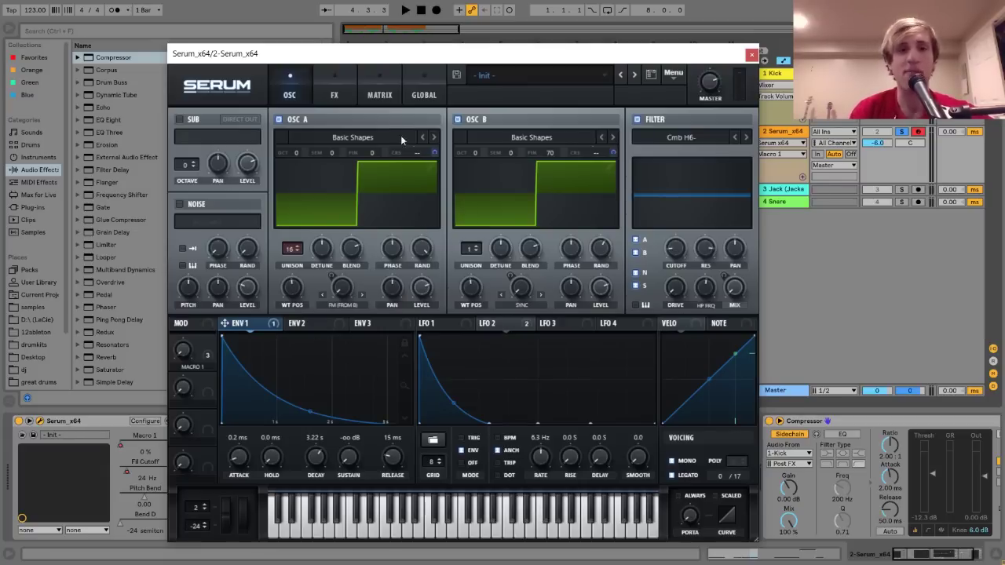
click(337, 76)
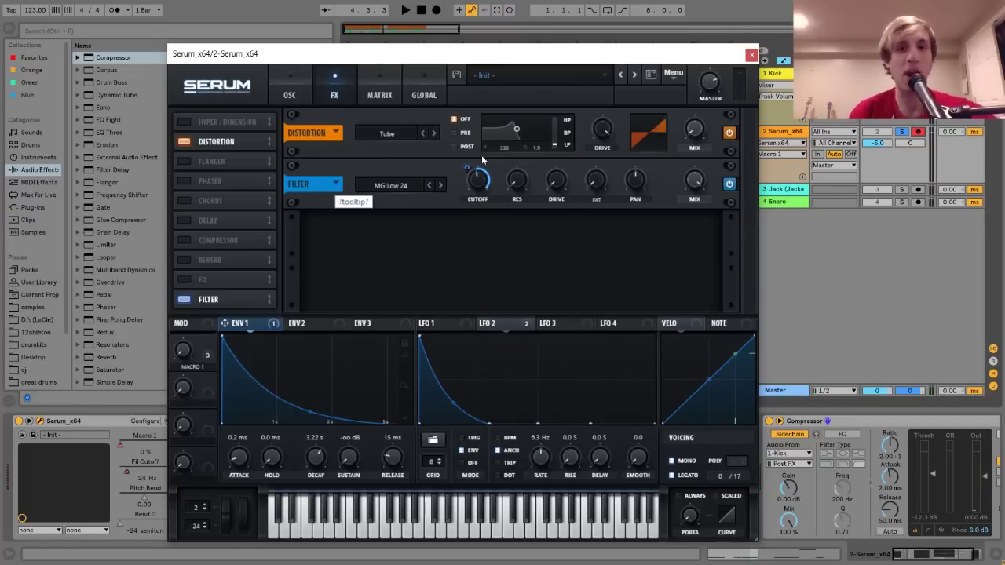
click(751, 54)
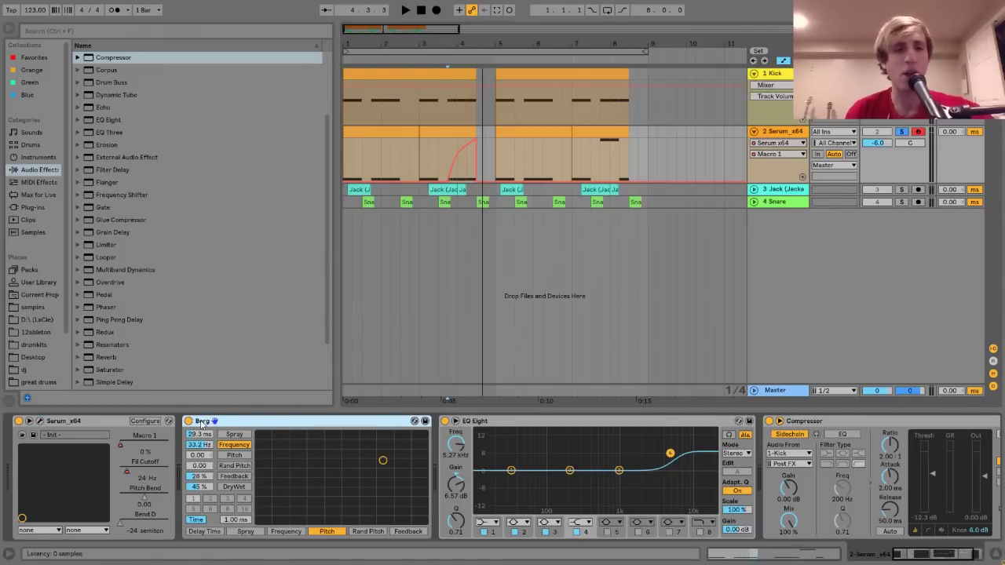
- Compare the bass with the Borg device bypassed and active, leaving the device switched on
key(super)
key(super)
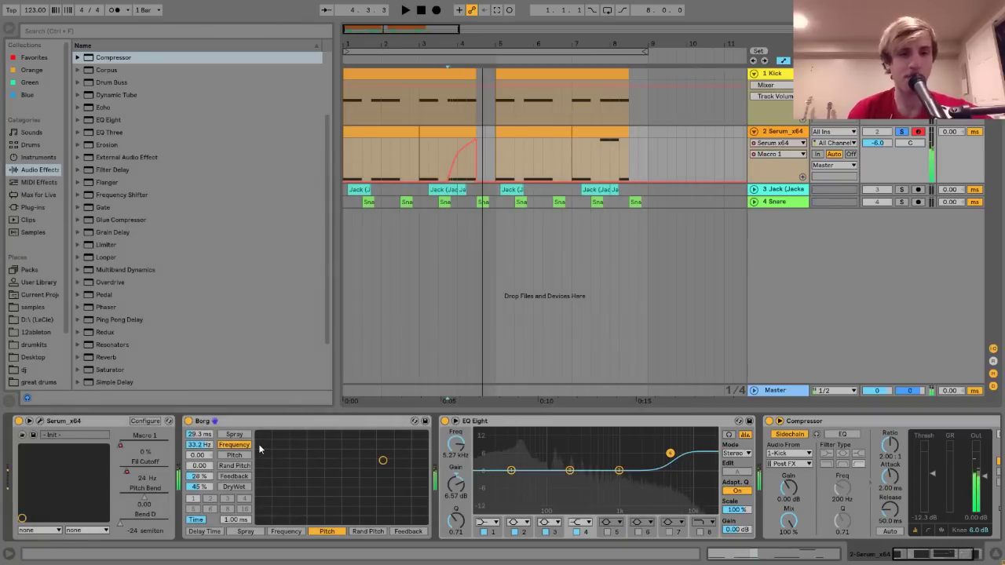
click(188, 422)
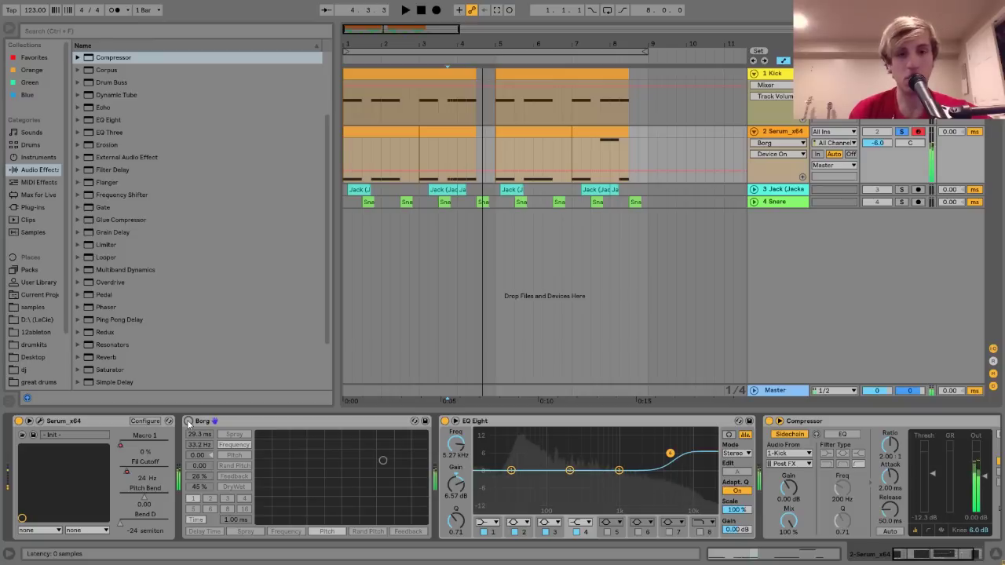
click(188, 422)
click(189, 422)
click(188, 422)
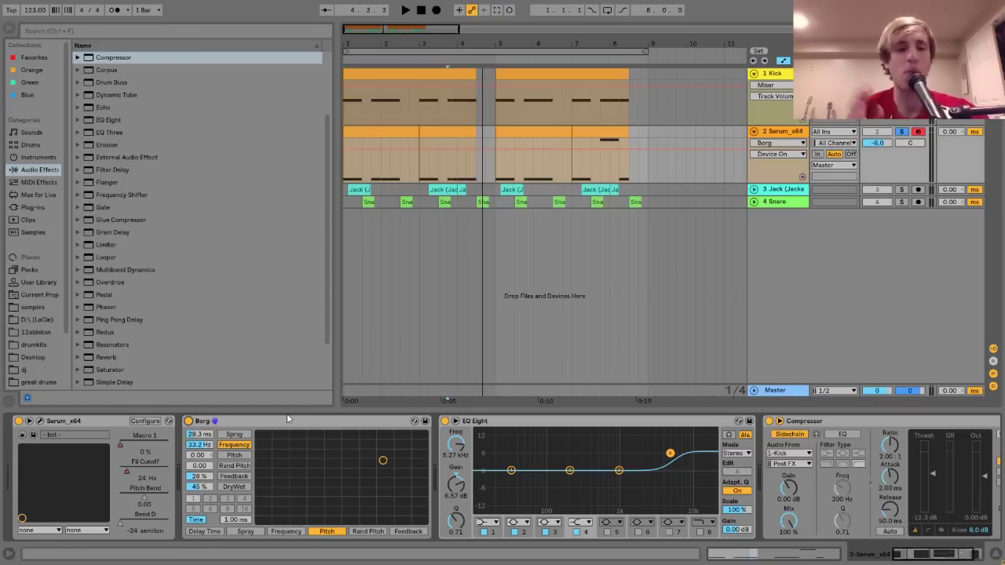
click(189, 422)
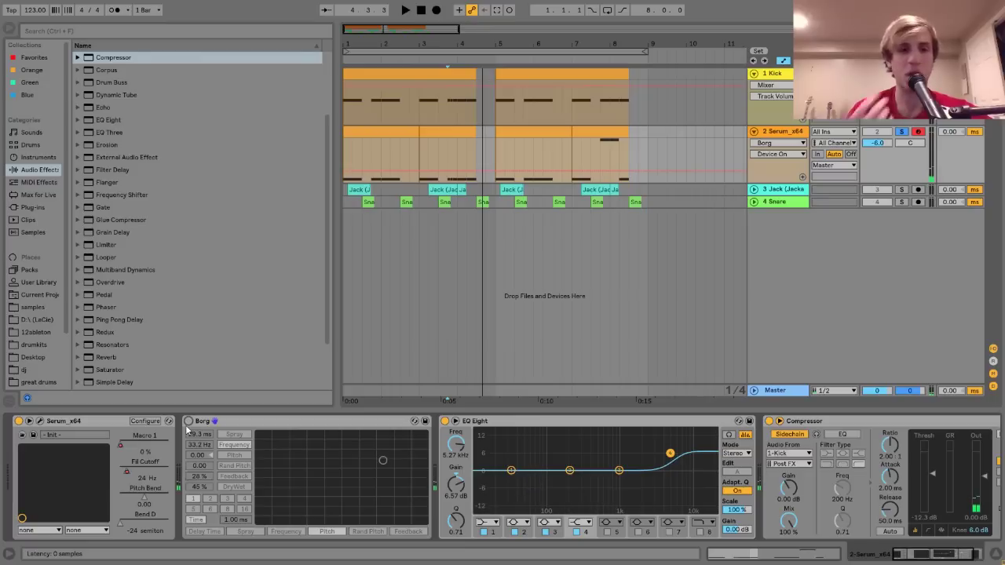
click(188, 422)
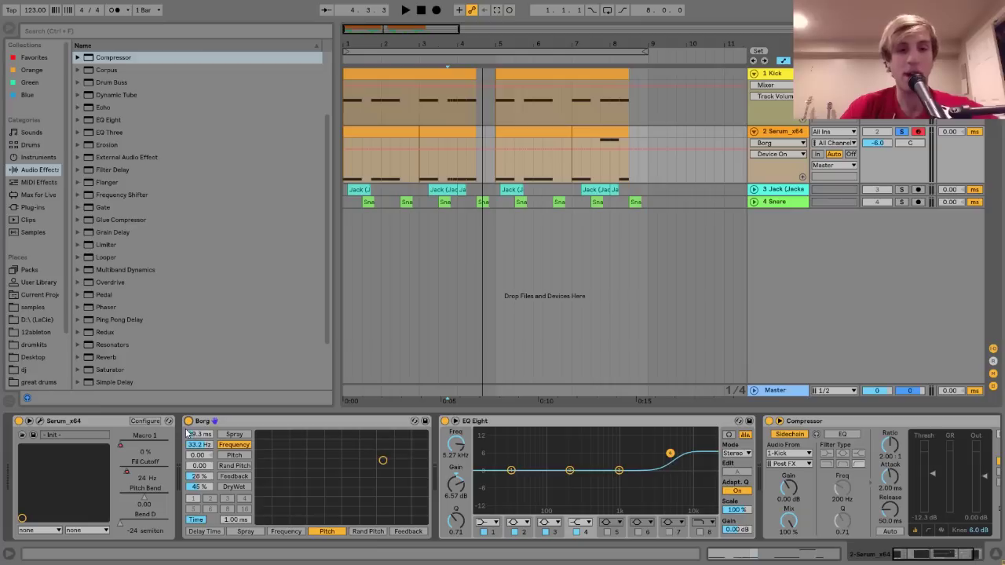
- Set Borg's Spray to 20.6 ms and play from the first Serum_x64 clip with the track temporarily unsoloed
mouse_move(187, 433)
mouse_down()
mouse_move(187, 471)
mouse_move(200, 442)
mouse_up()
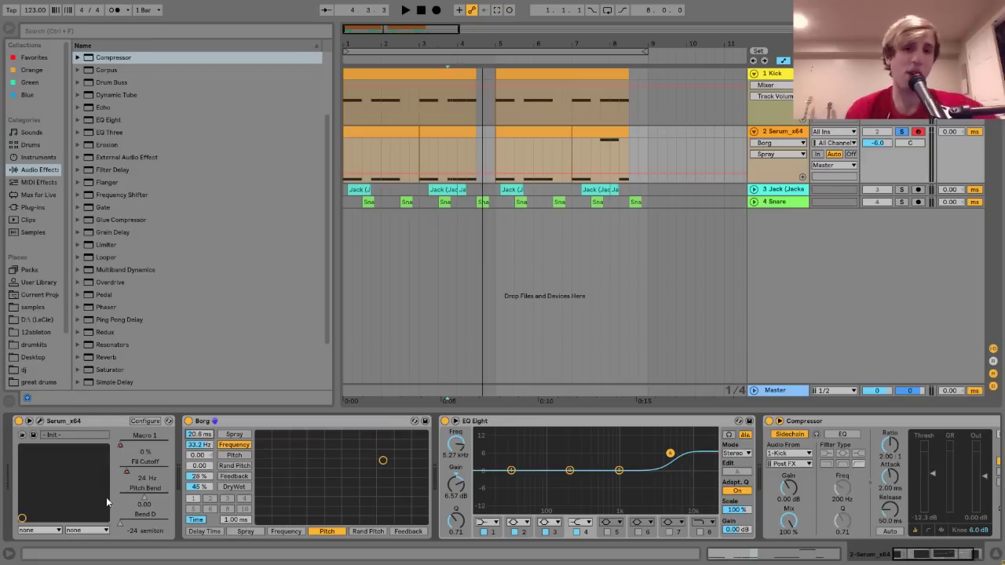
click(400, 141)
click(399, 136)
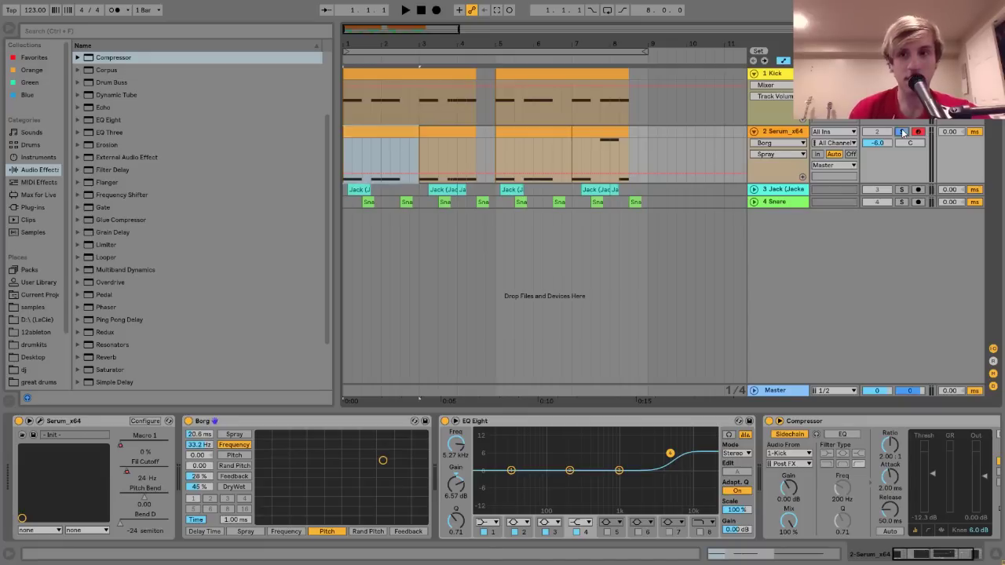
key(space)
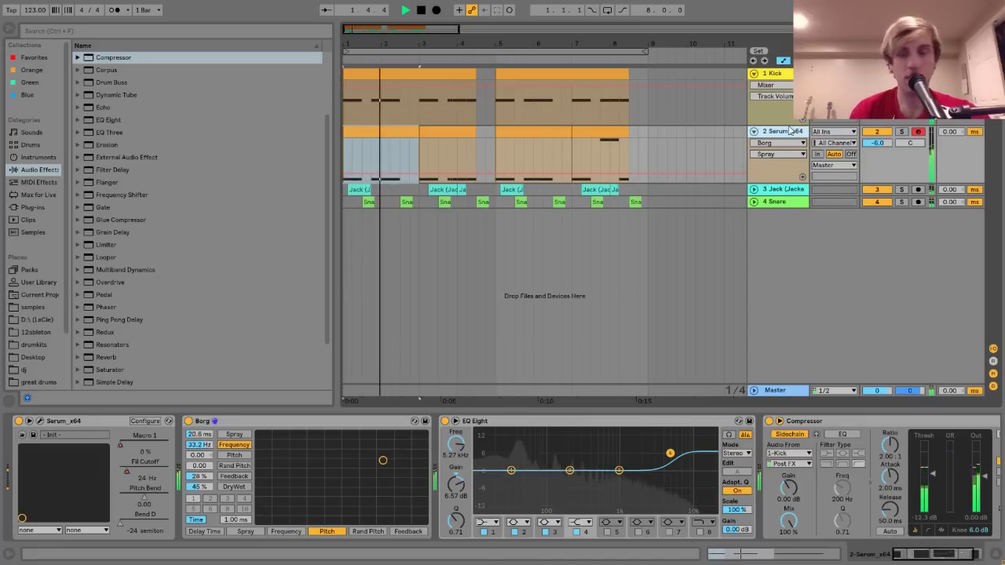
key(space)
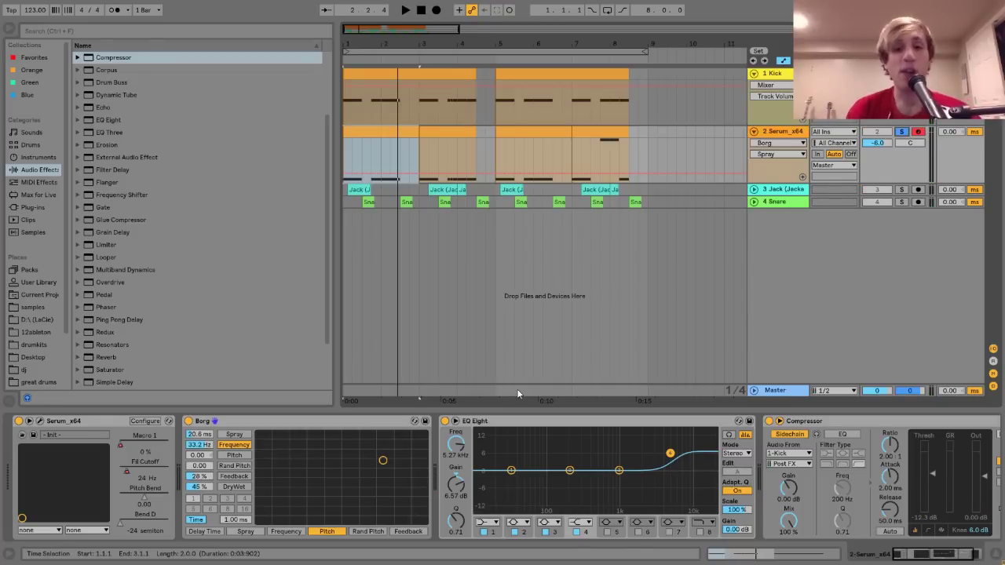
- Examine the EQ Eight and sidechain Compressor on the Serum_x64 track, and check the Kick track that feeds the sidechain
scroll(491, 425, down, 3)
click(480, 425)
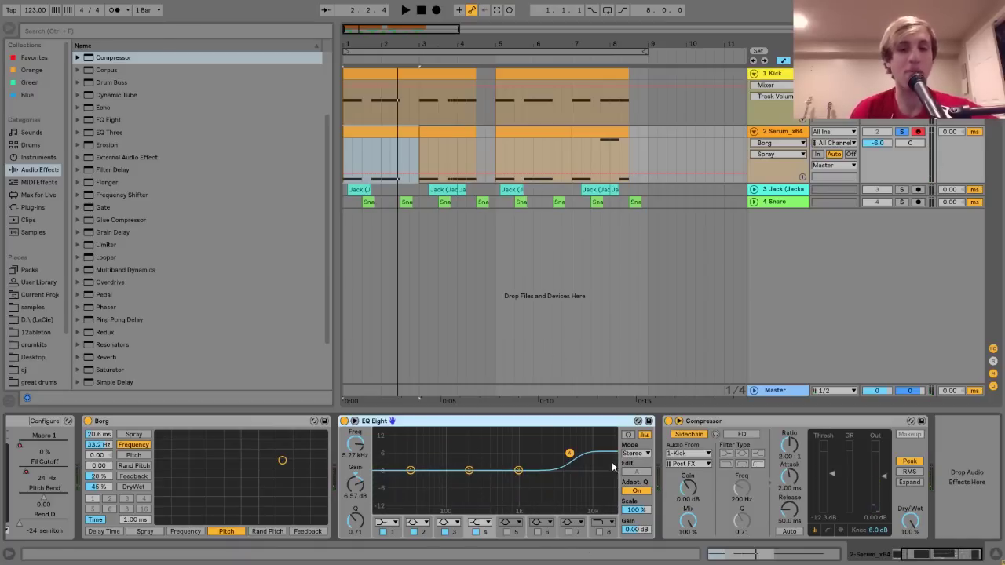
click(345, 423)
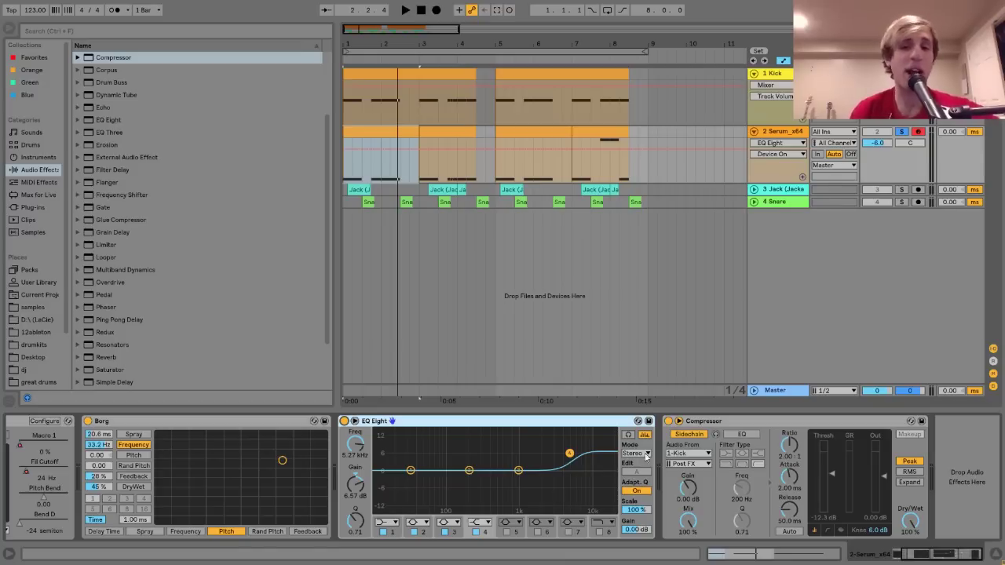
click(777, 75)
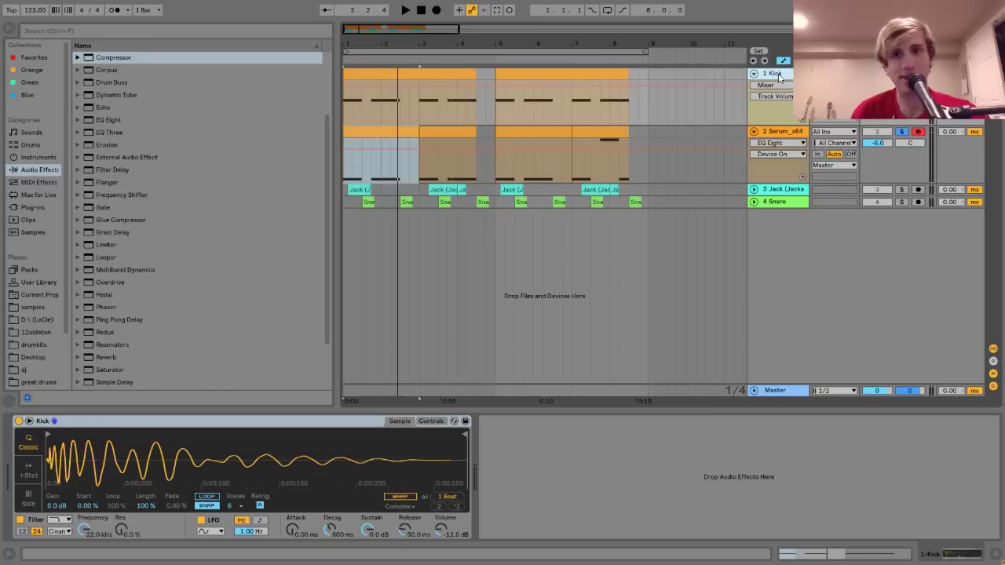
click(774, 133)
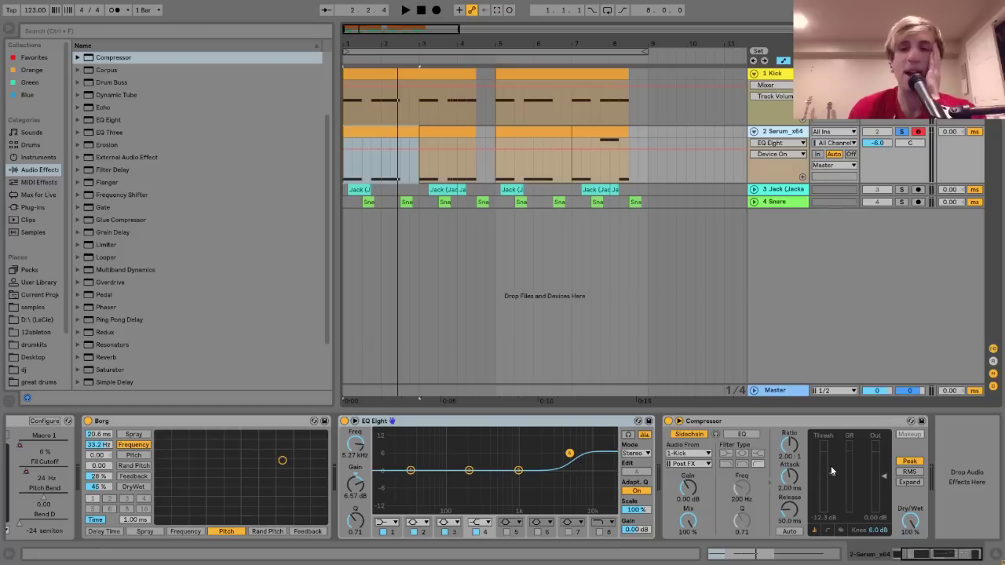
- Play the soloed bass while trying several thresholds on the sidechain Compressor, finishing with the threshold at -13.8 dB
key(space)
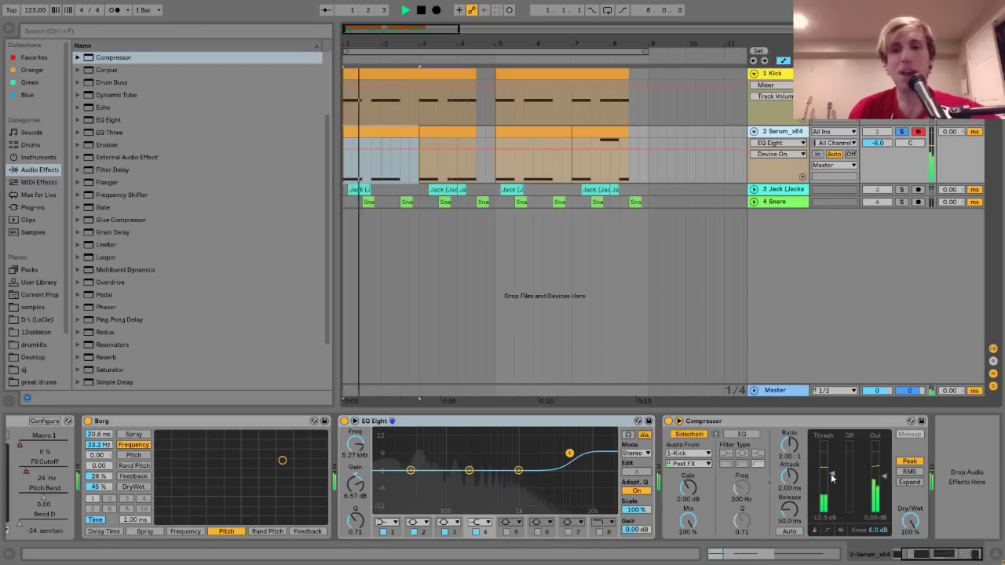
drag(831, 469, 831, 454)
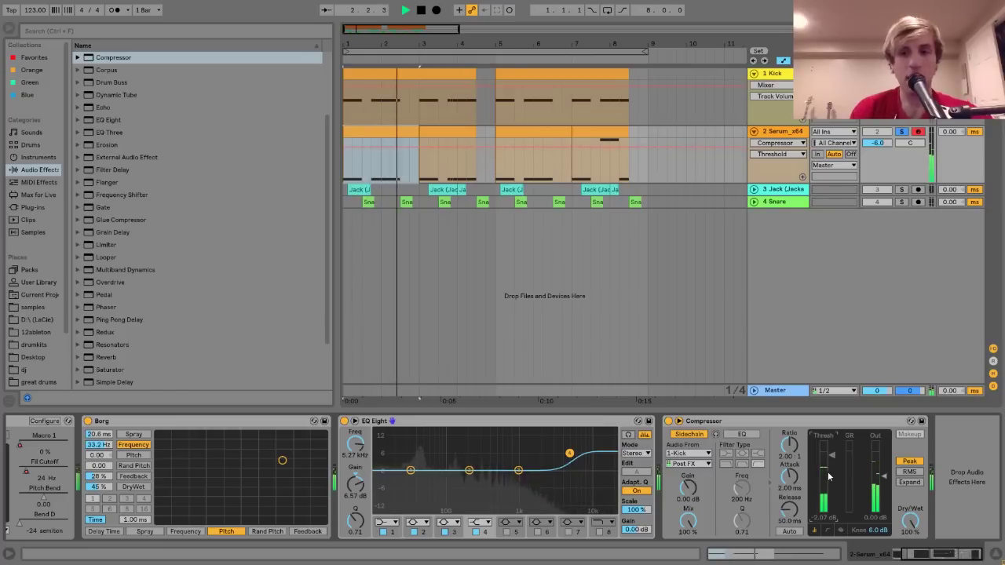
key(space)
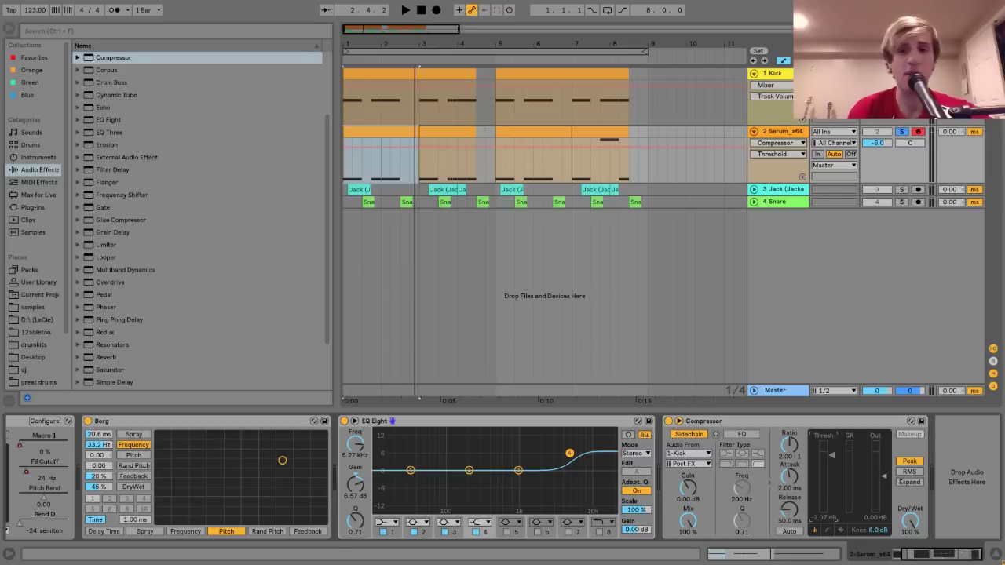
key(space)
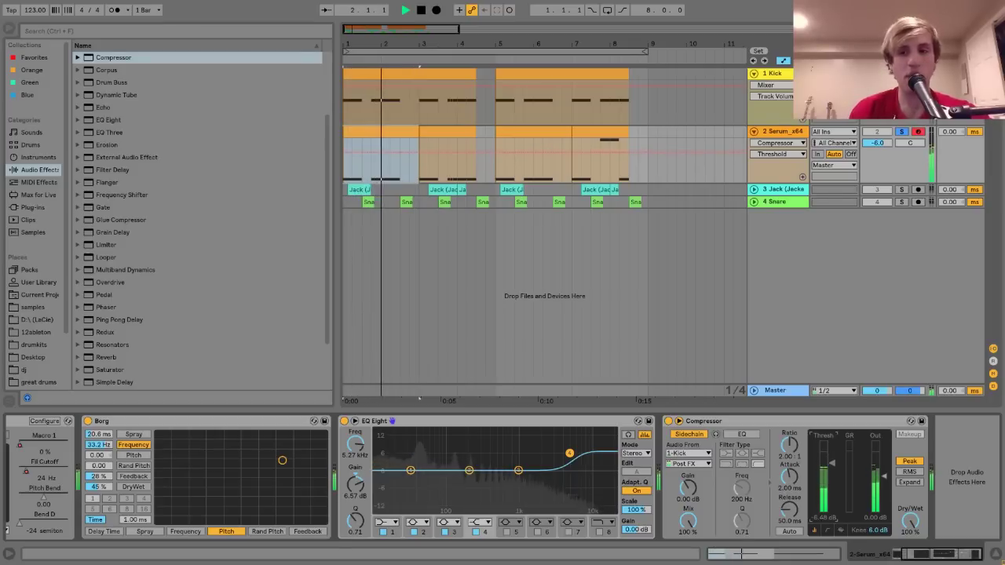
key(space)
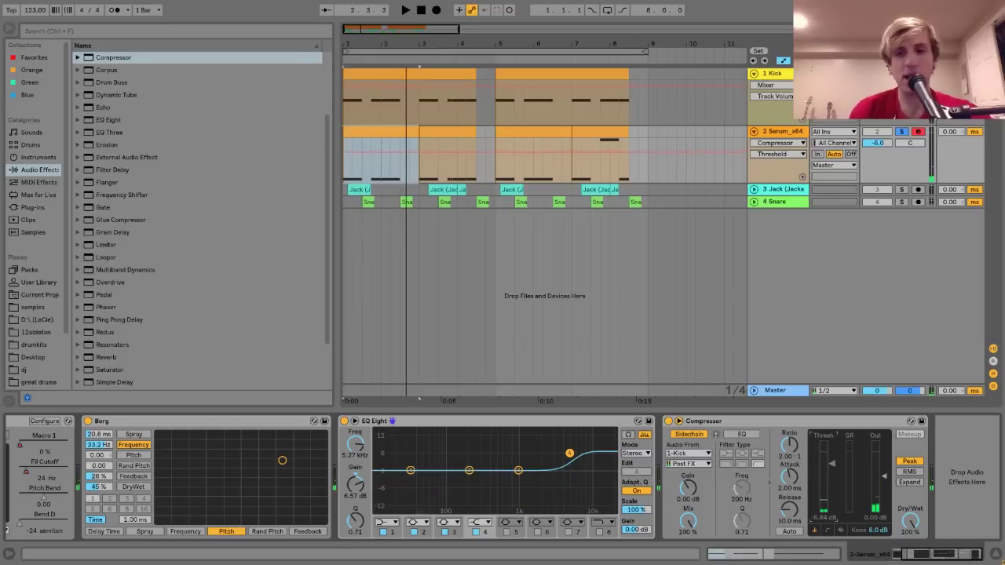
key(space)
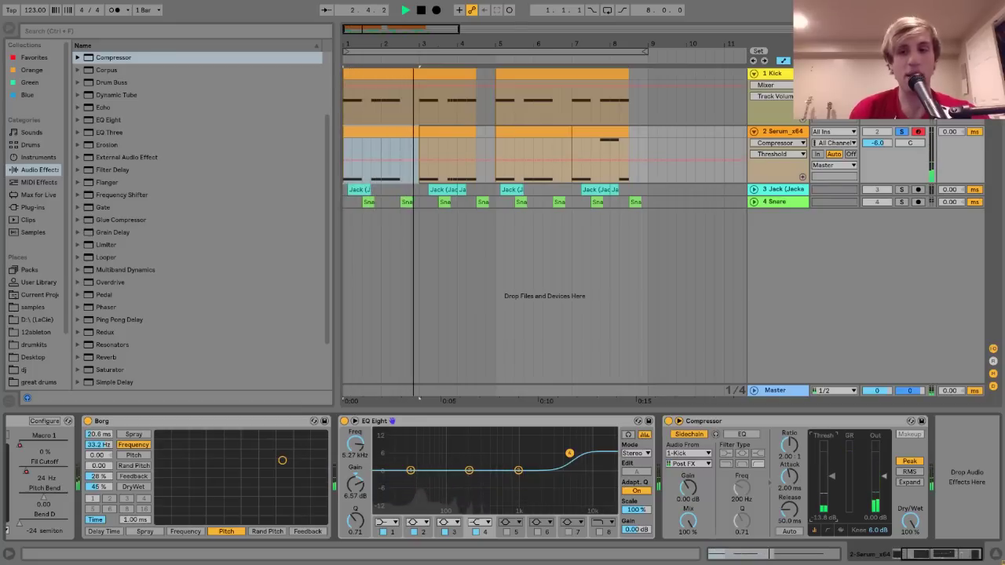
key(space)
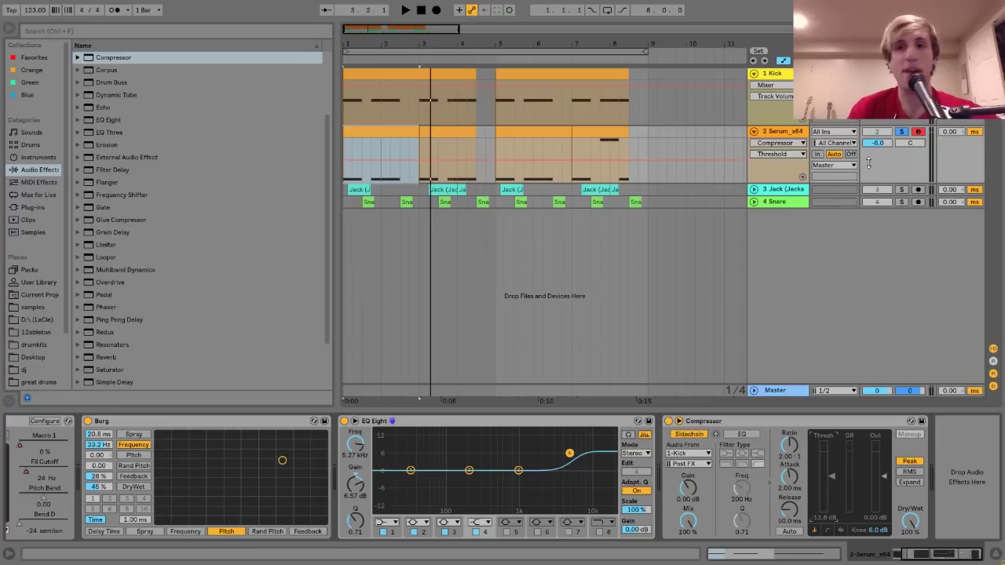
- Compare the full mix with the Compressor bypassed and active, leaving it switched on and the Serum_x64 track soloed
click(675, 424)
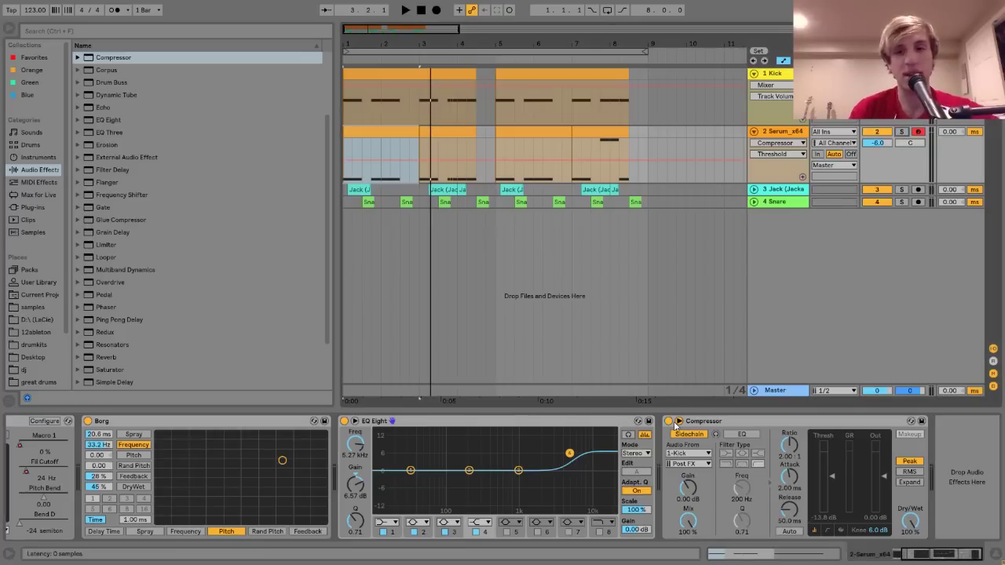
key(space)
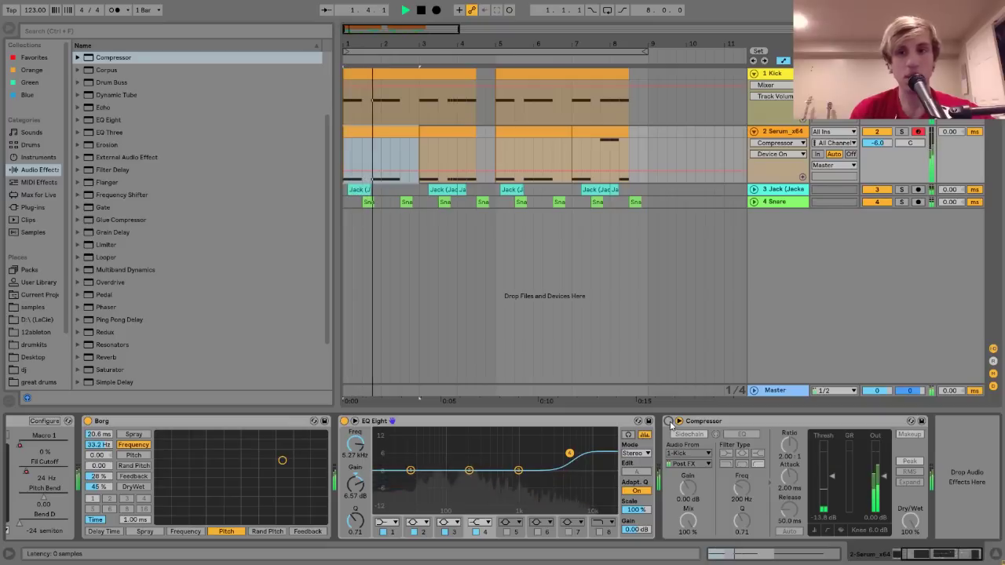
key(space)
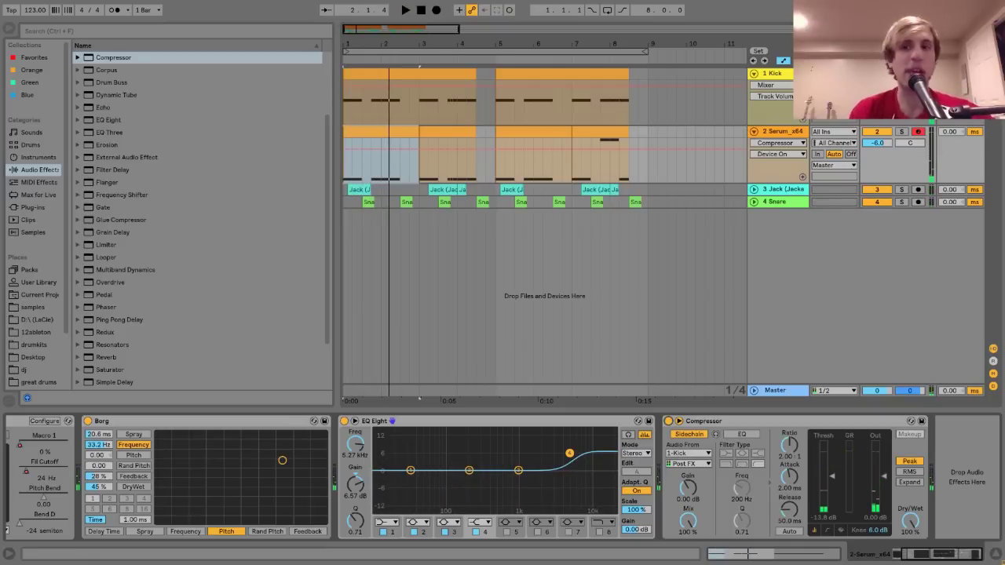
click(902, 132)
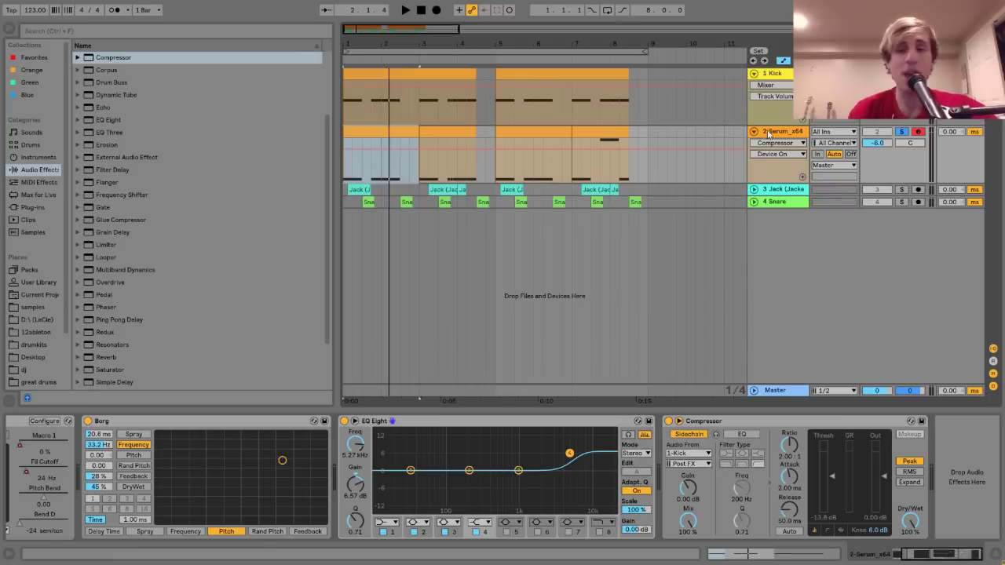
- Unfold and solo the Jack (Jackapella) track, and play its vocal clips from bar 1 and bar 3
click(791, 191)
click(753, 189)
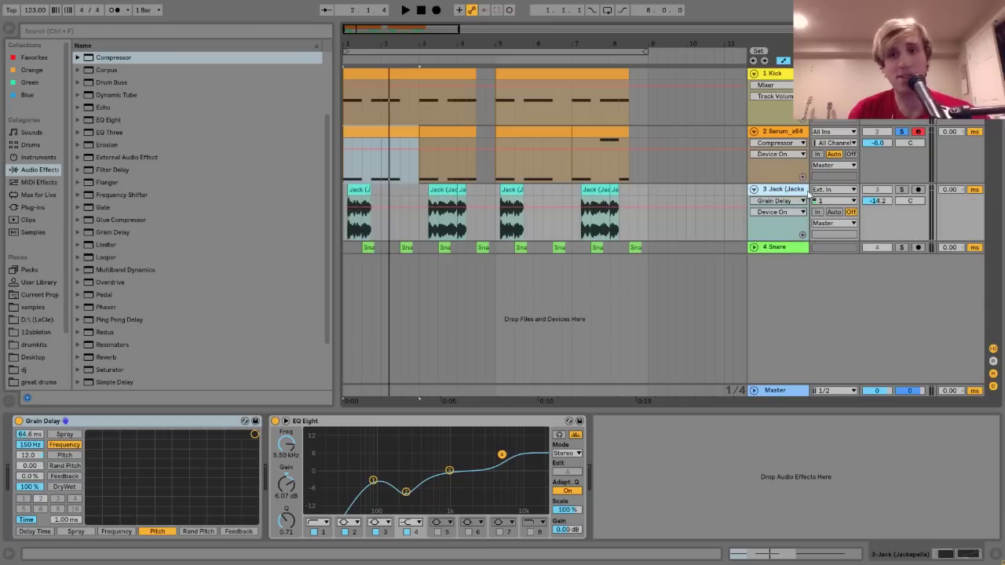
click(903, 190)
click(351, 201)
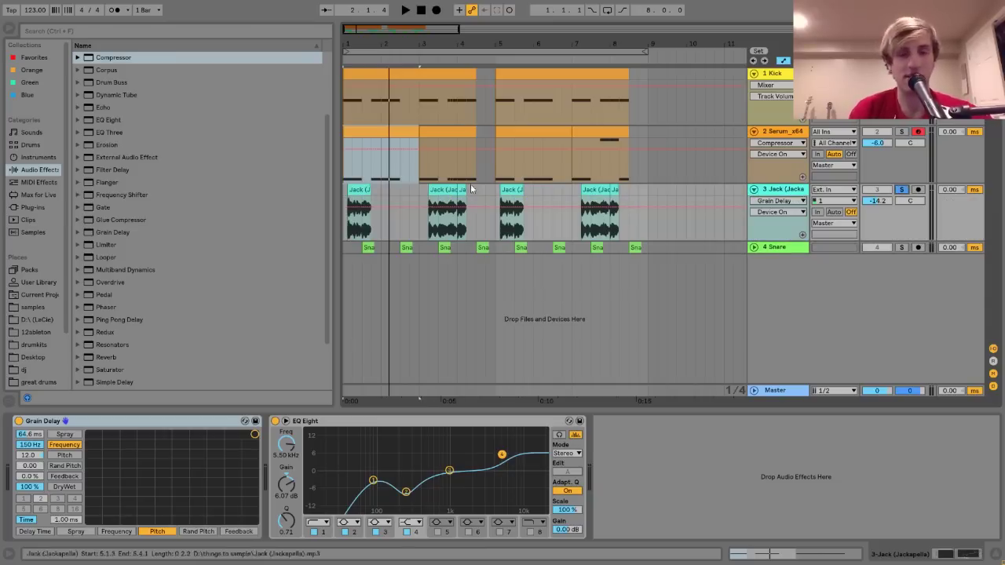
key(space)
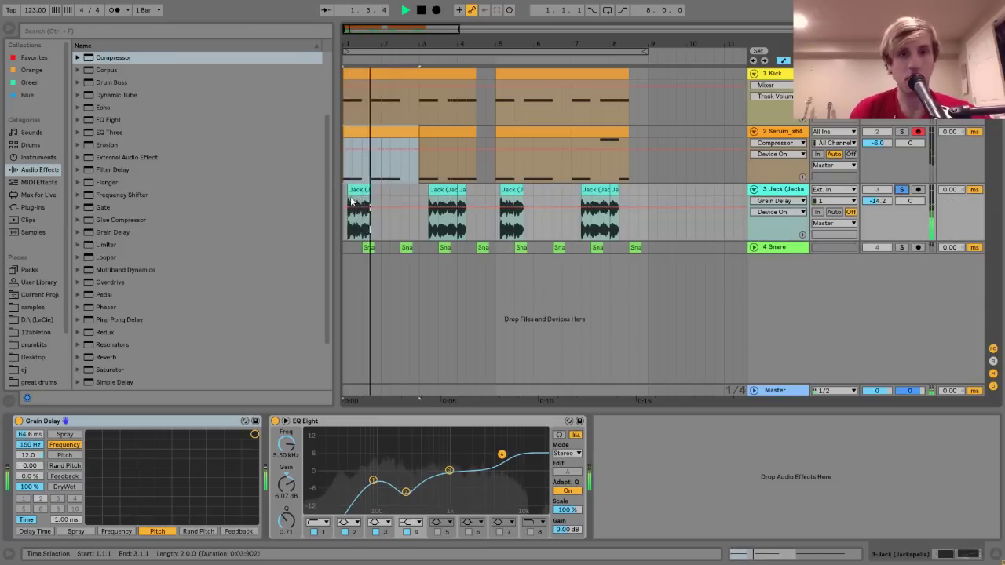
click(417, 190)
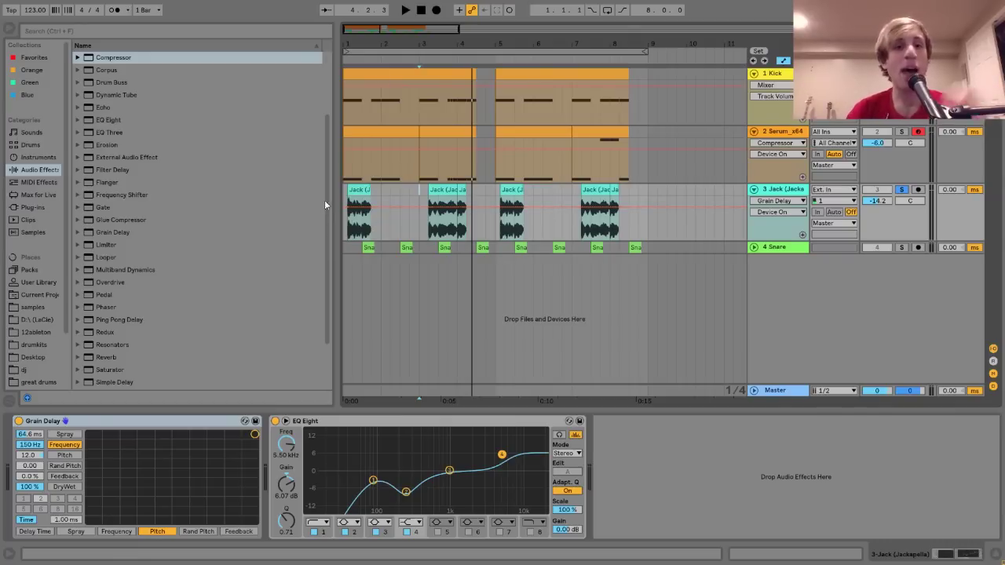
- Focus on the first Jack (Jackapella) clip and bypass the Grain Delay and EQ Eight on its track
click(348, 191)
drag(351, 37, 349, 44)
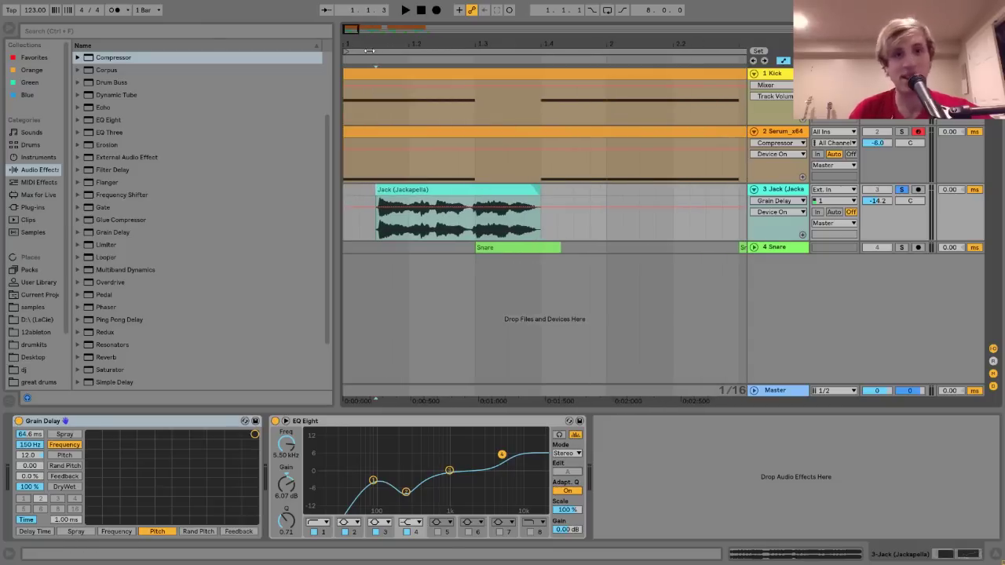
drag(371, 41, 370, 47)
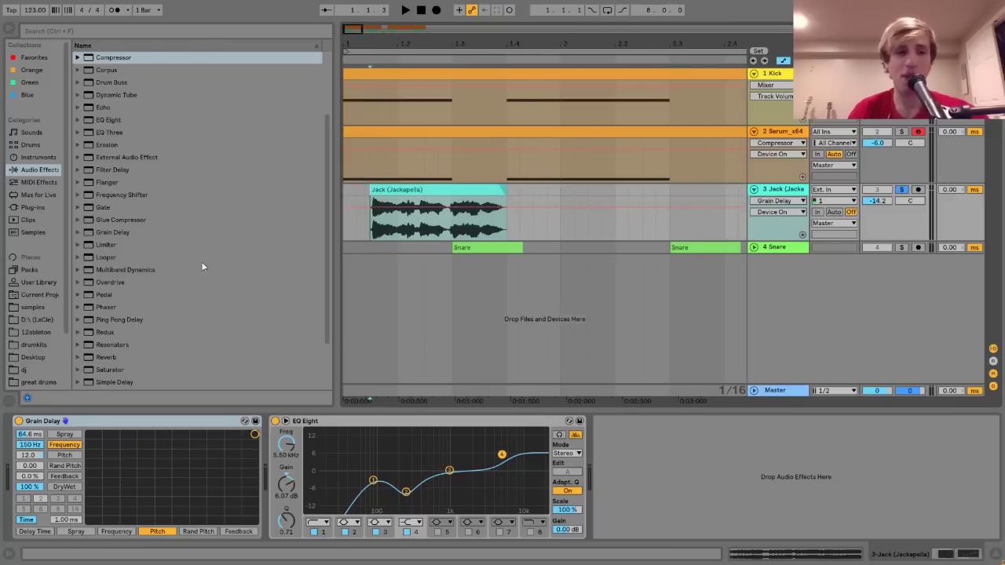
click(19, 421)
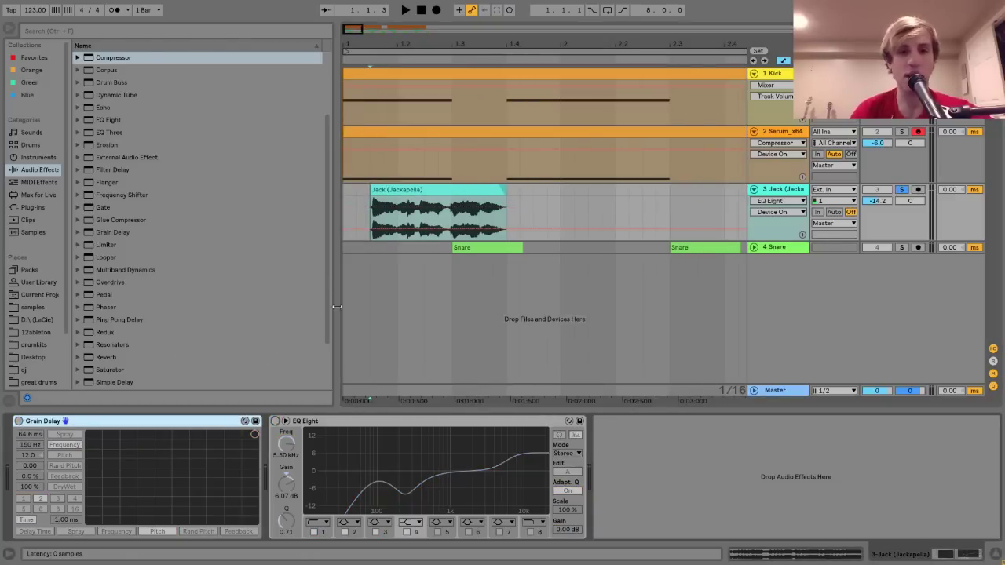
- Open the first Jack (Jackapella) clip, play it dry and reset its transposition to 0 st
double_click(414, 220)
click(72, 375)
key(Delete)
key(space)
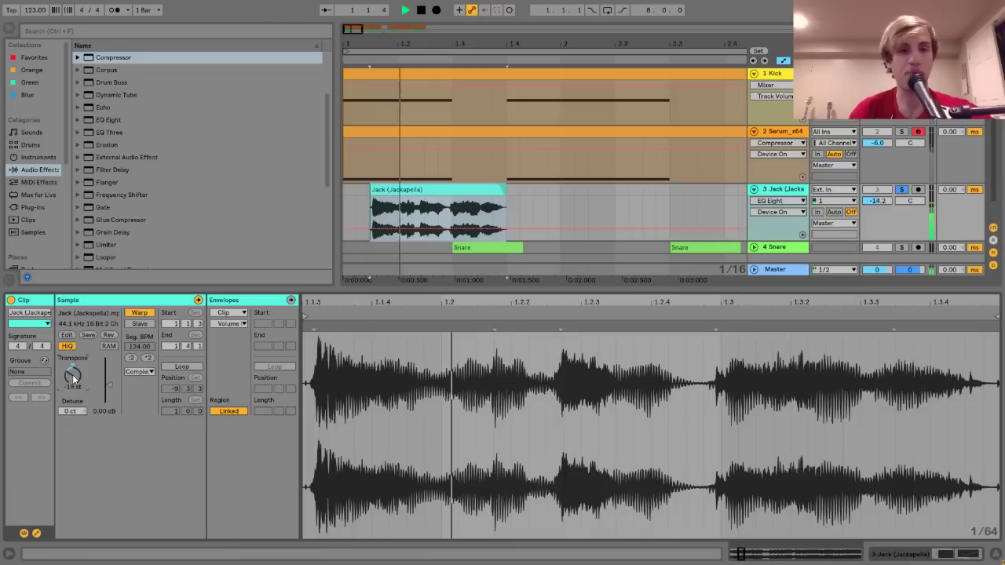
key(space)
- Extend the first Jack (Jackapella) clip's end to 2.4.1, play the longer vocal, and undo the extension
drag(502, 190, 725, 235)
key(space)
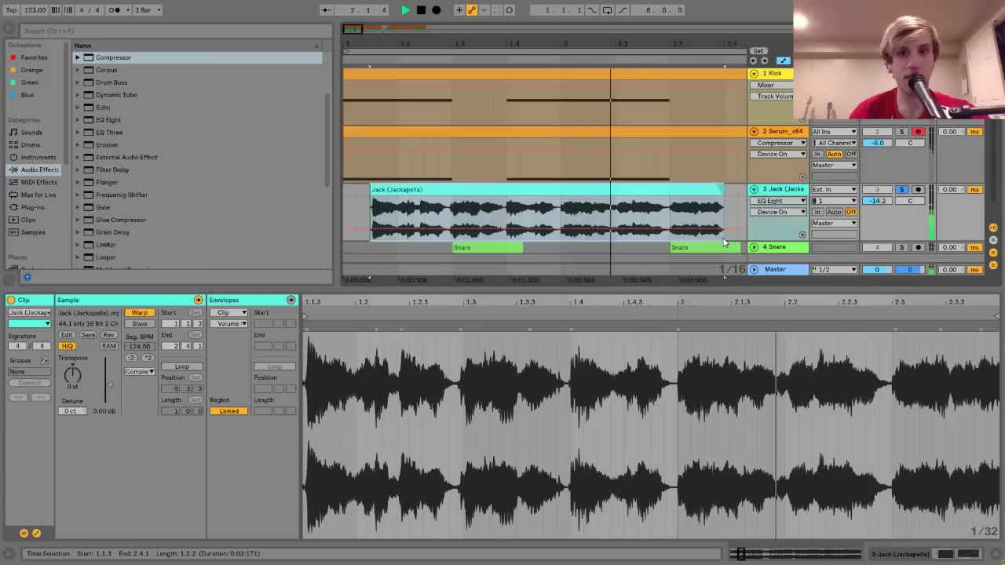
key(space)
key(ctrl+z)
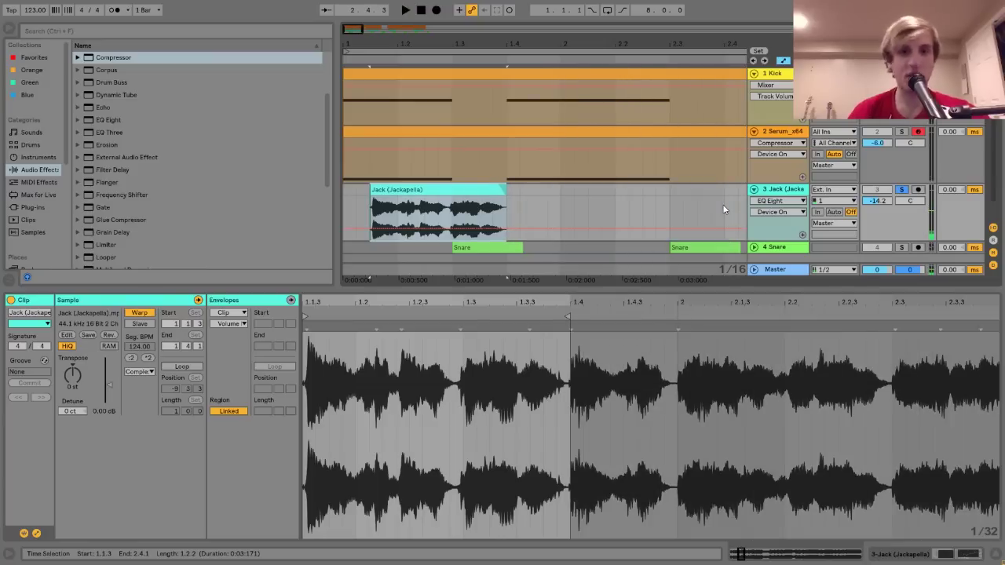
key(ctrl+z)
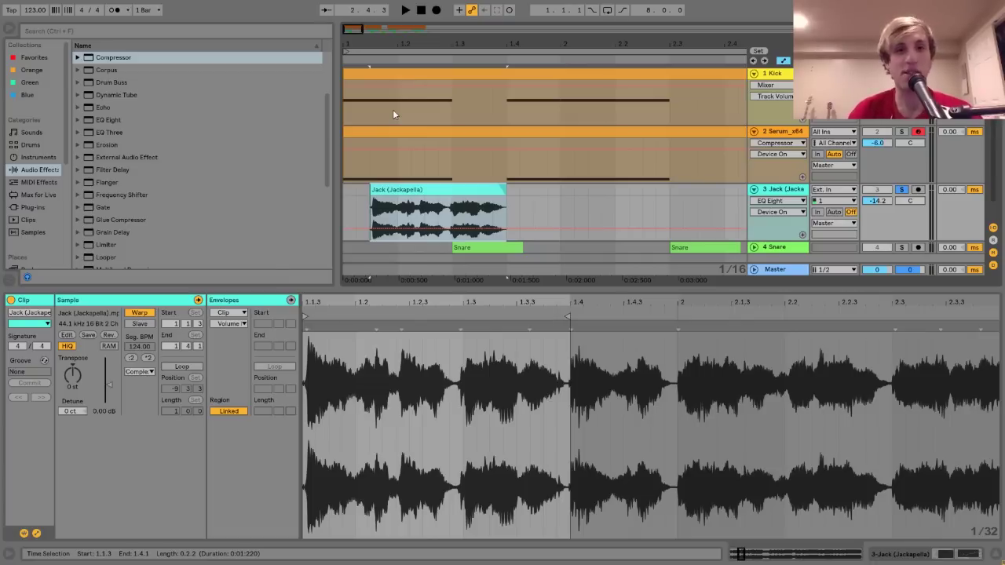
- Play the Jack (Jackapella) clip at 3.2.1 with its transposition reset to 0 st, and undo the reset
mouse_move(369, 48)
mouse_down()
mouse_move(369, 78)
mouse_move(375, 33)
mouse_up()
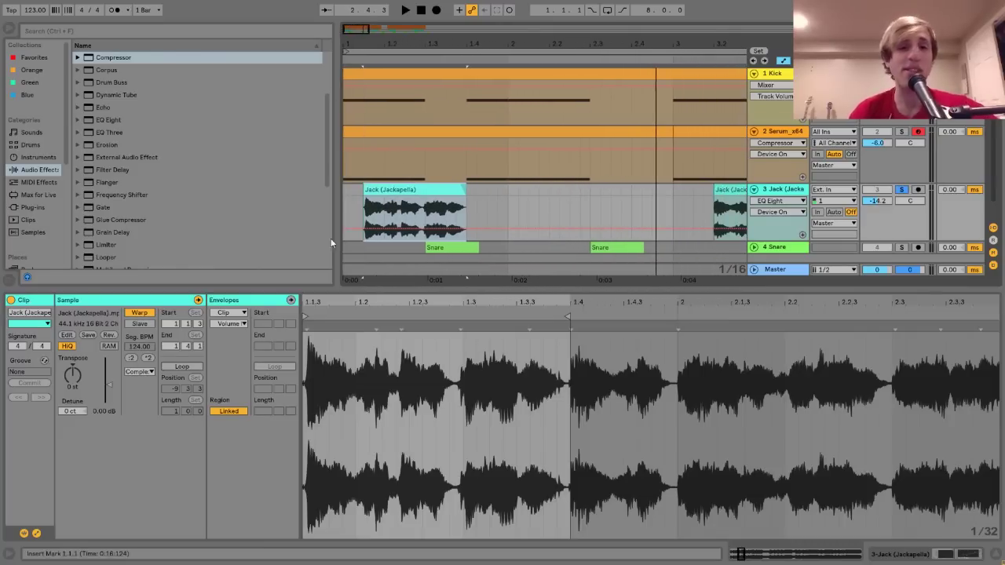
key(minus)
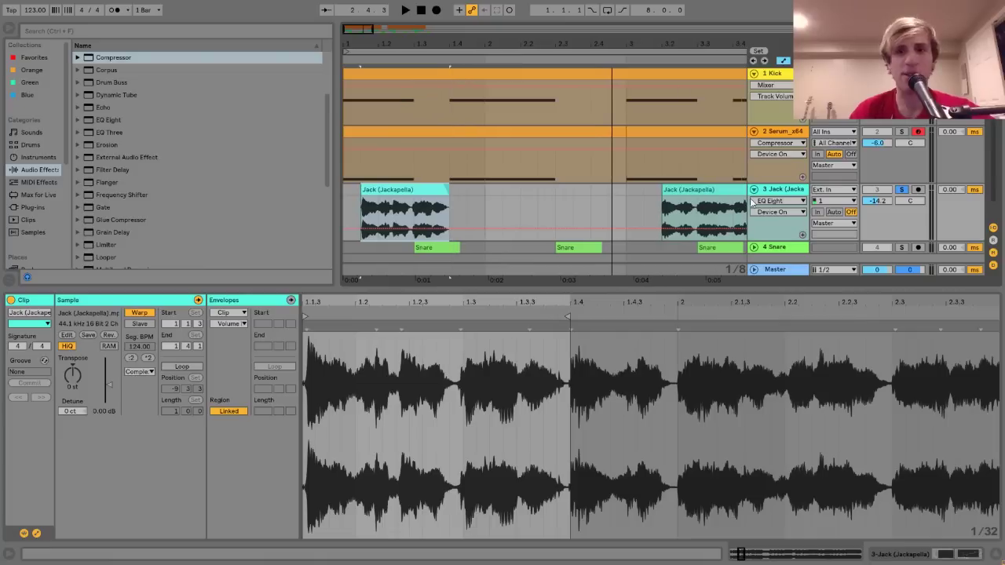
click(744, 203)
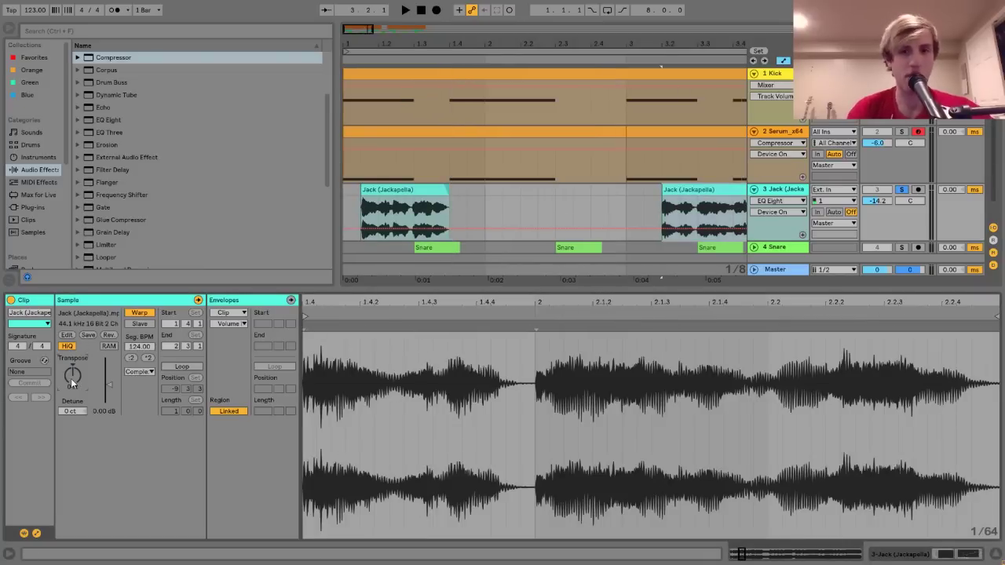
key(space)
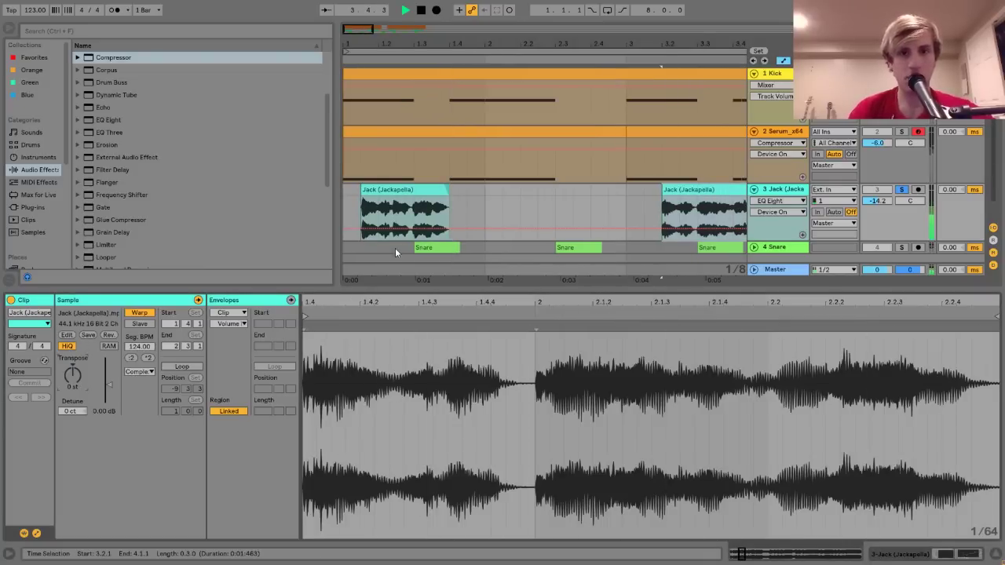
key(space)
key(ctrl+z)
key(ctrl+z)
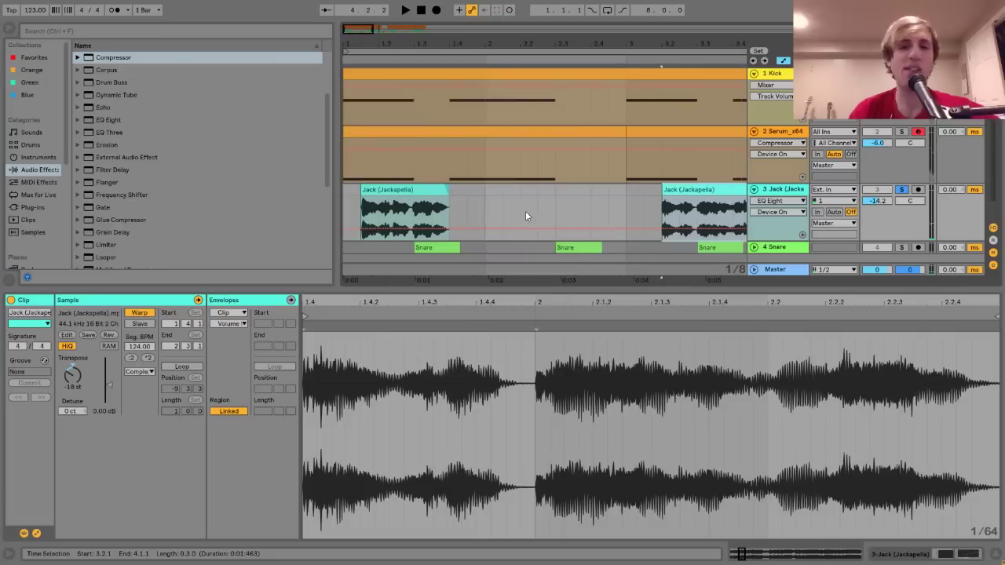
- Return the first Jack (Jackapella) clip's transposition to -18 st and play it
click(386, 184)
click(70, 380)
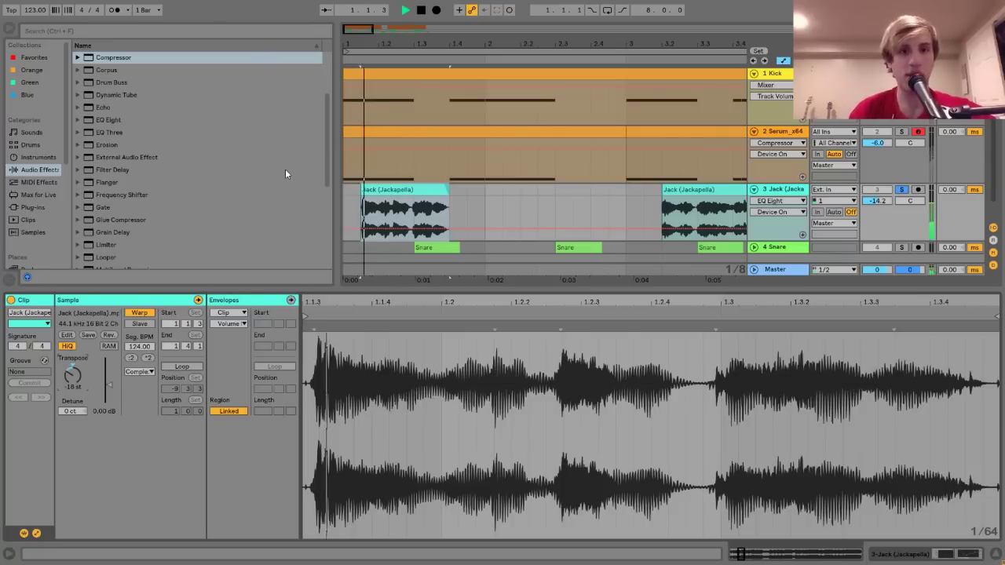
click(348, 192)
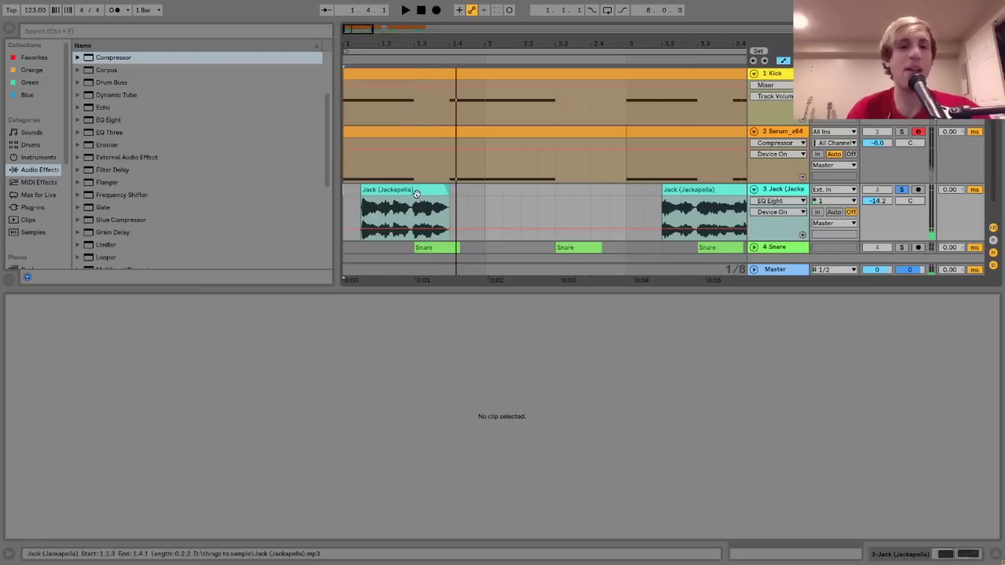
- Switch the Jack track's Grain Delay back on and play the first vocal clip from bar 1
click(793, 192)
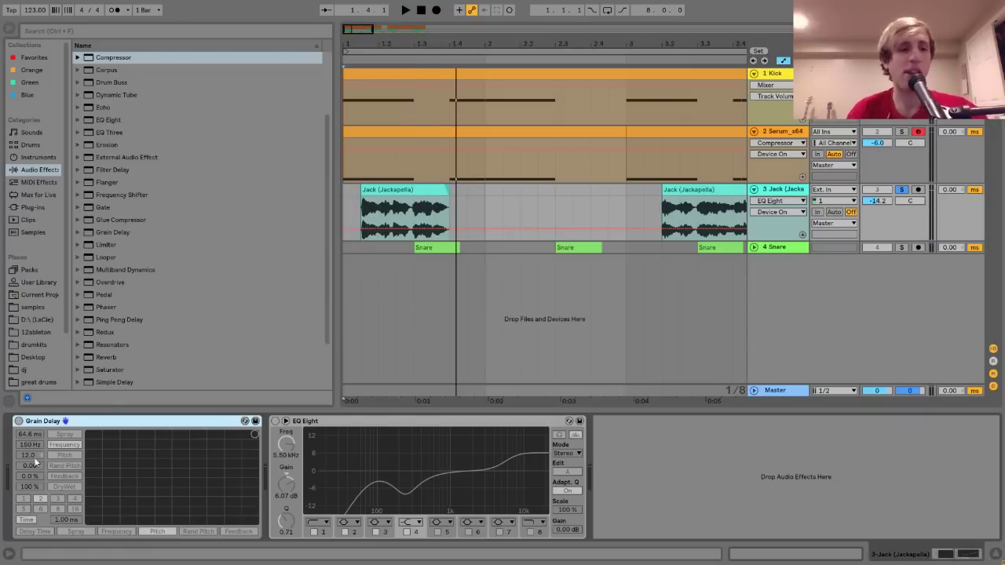
click(18, 420)
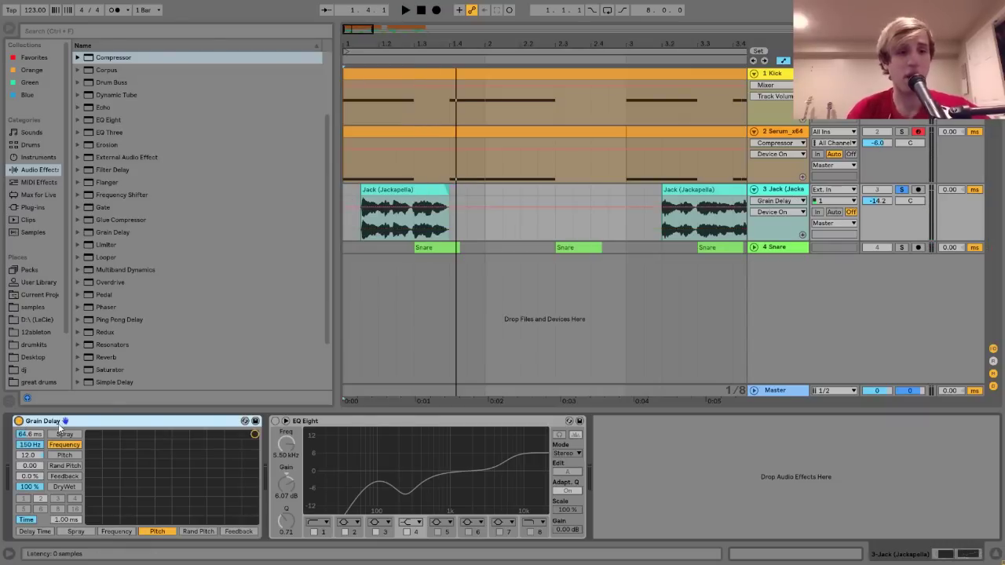
key(space)
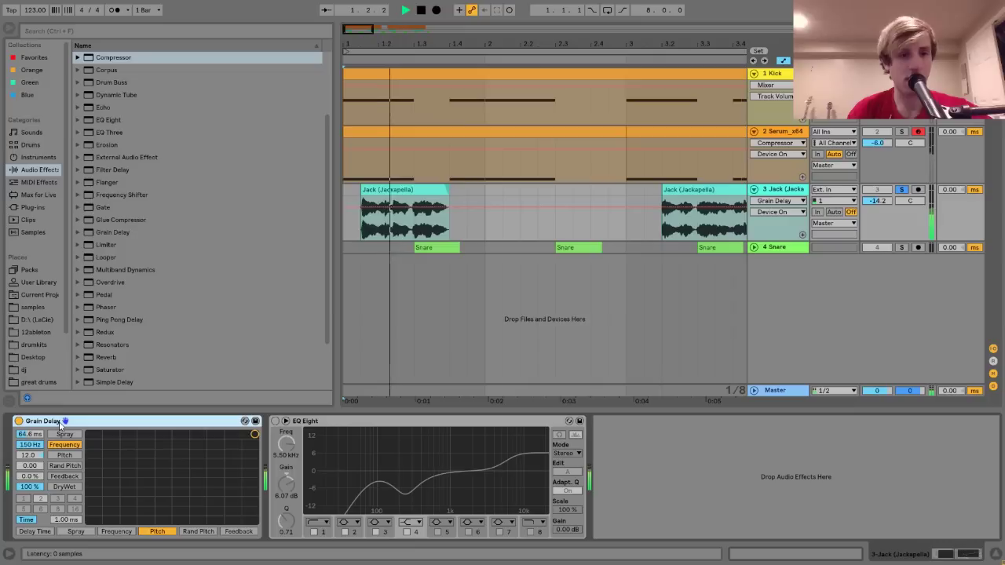
key(space)
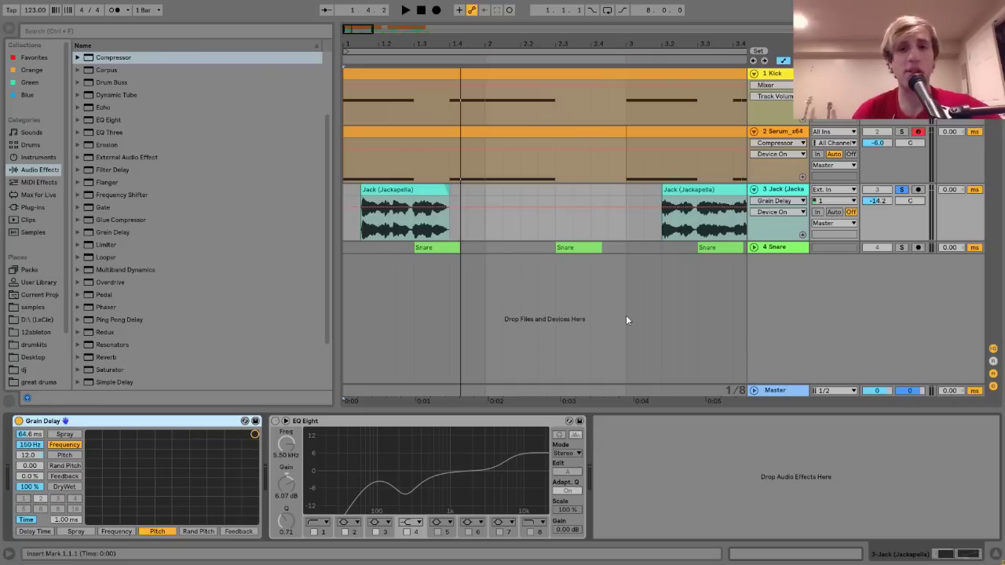
- Compare the Borg settings on the Serum_x64 track with the Grain Delay settings on the Jack track
click(797, 132)
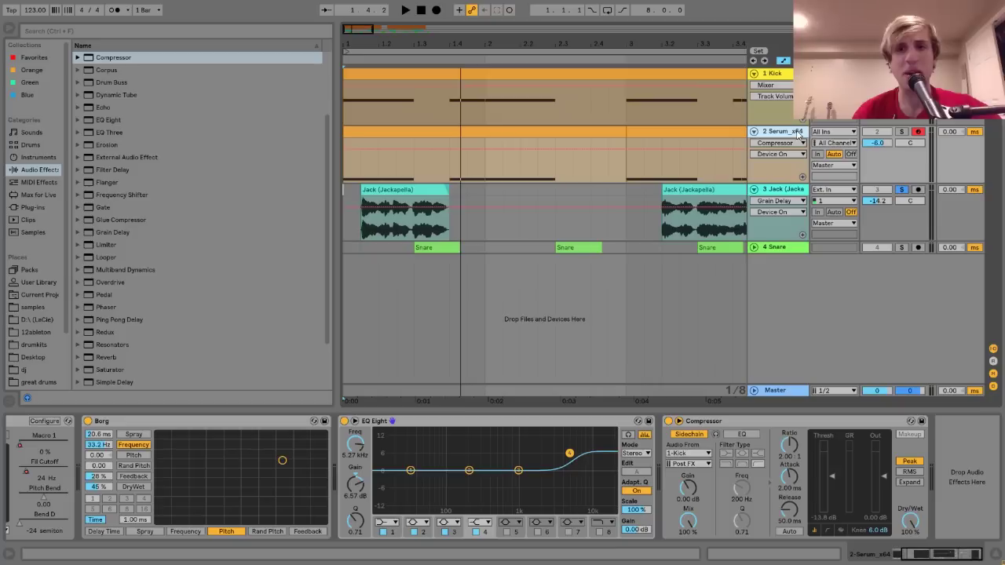
click(771, 192)
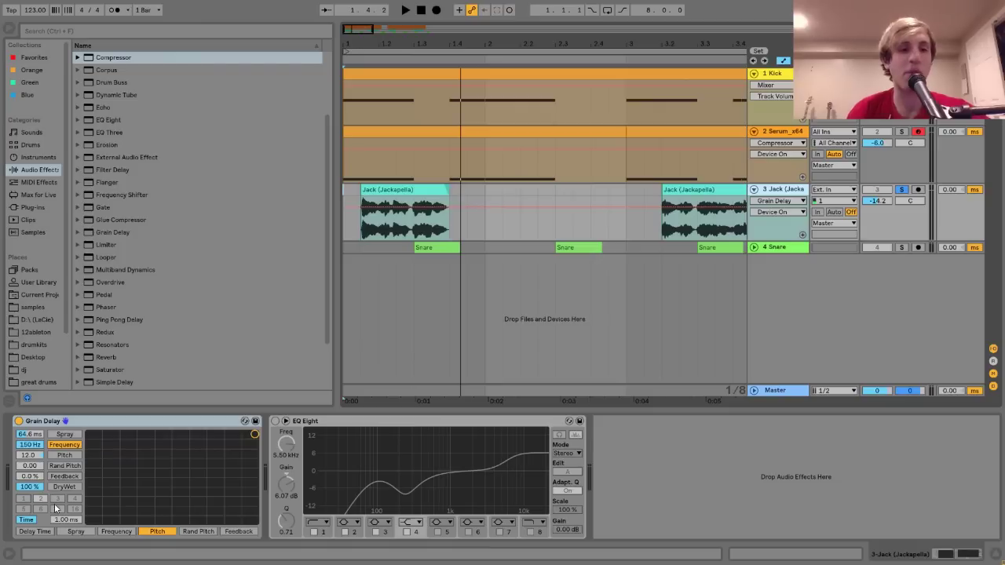
- Unsolo the Jack track and play the full mix from bar 1
click(901, 189)
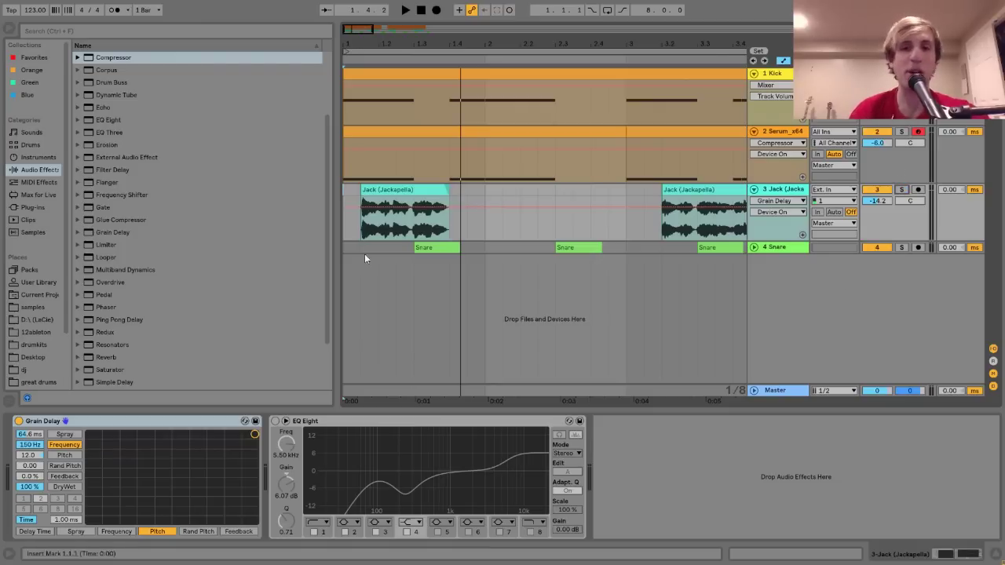
click(343, 187)
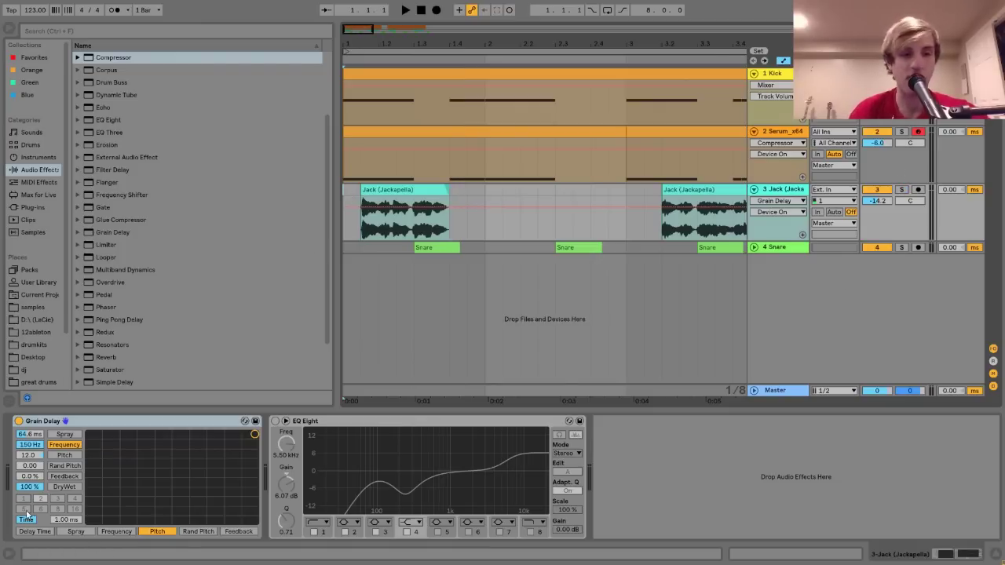
key(space)
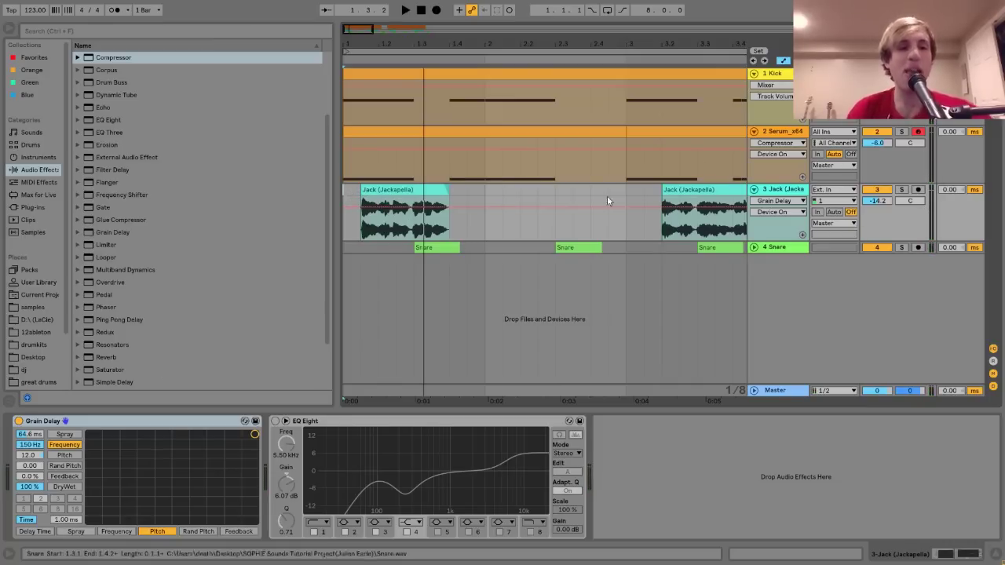
- Solo the Jack track and audition the vocal with Grain Delay's Spray at 0.00 ms and Pitch at 0.00
click(901, 191)
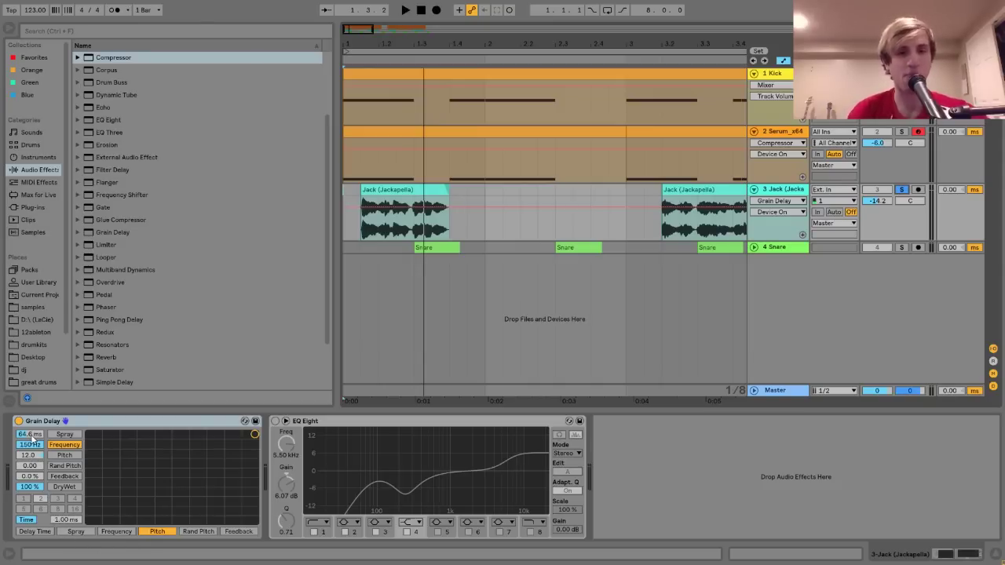
key(space)
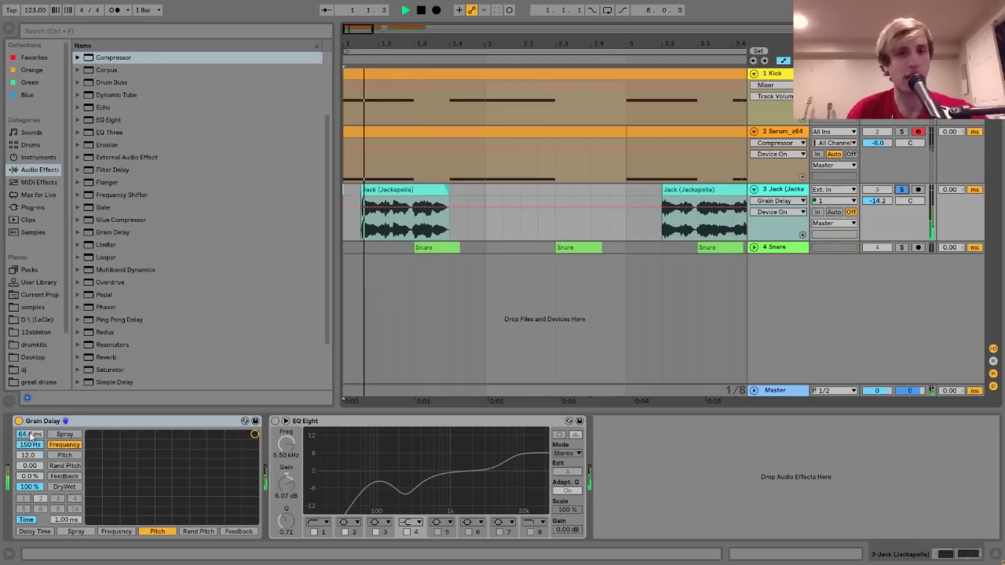
drag(32, 434, 33, 445)
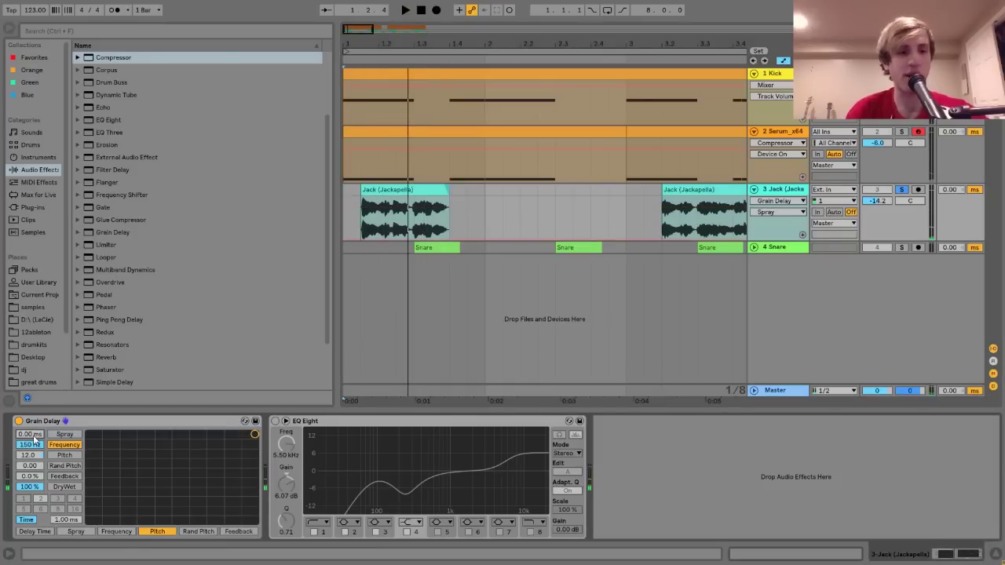
key(space)
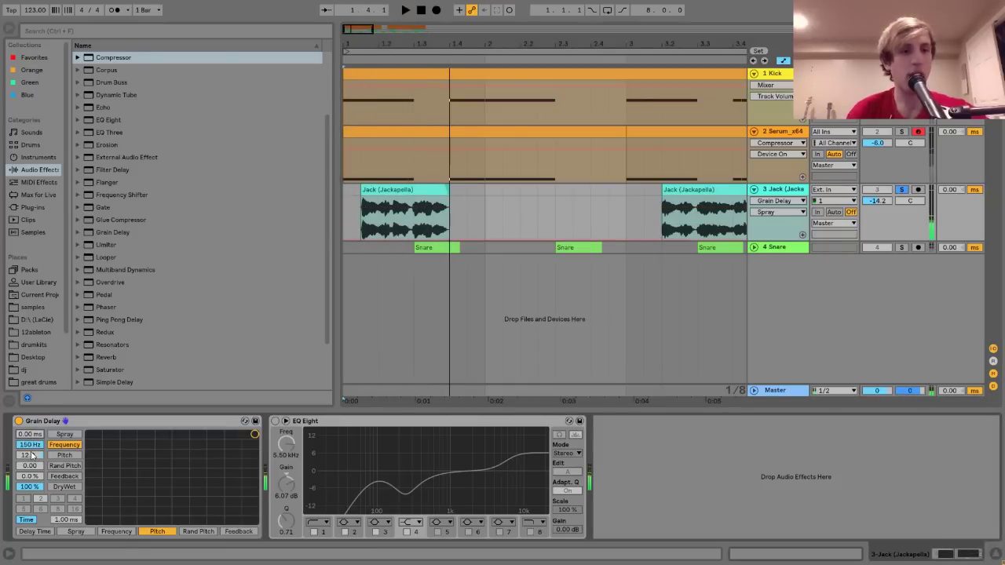
key(space)
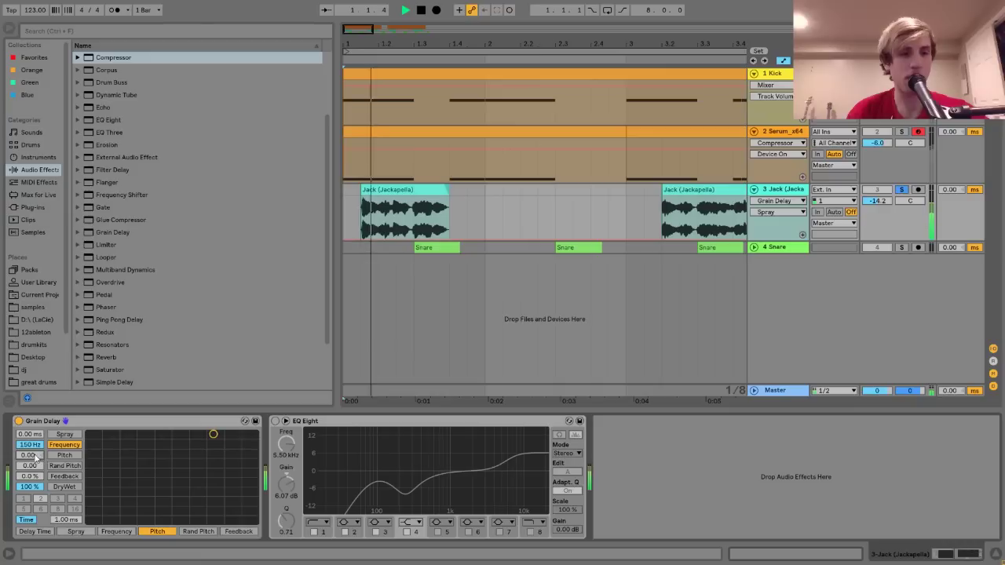
- Return Grain Delay's Pitch to 12.0, set its Spray to 51.3 ms, and play the soloed vocal
click(31, 456)
drag(31, 434, 31, 416)
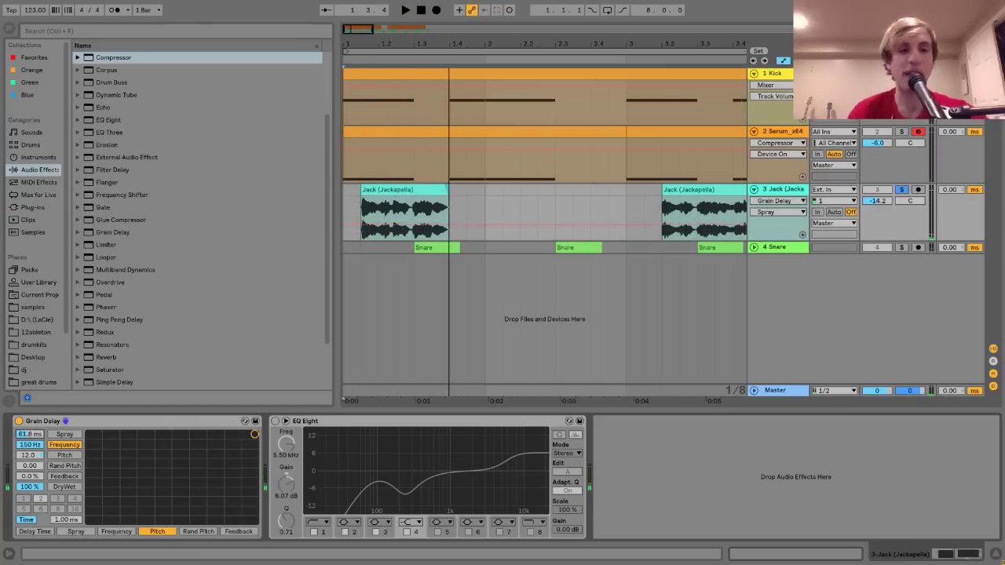
key(space)
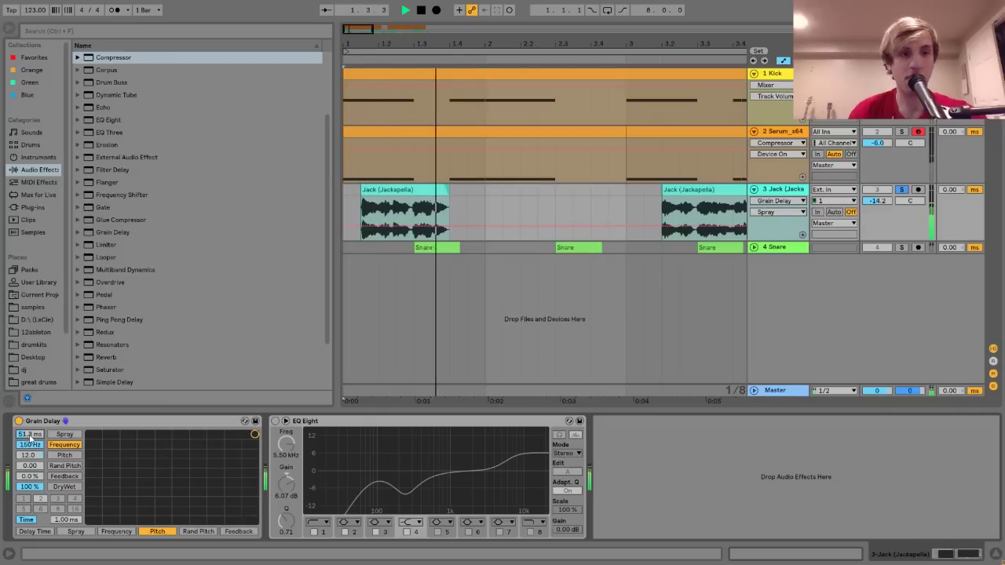
key(space)
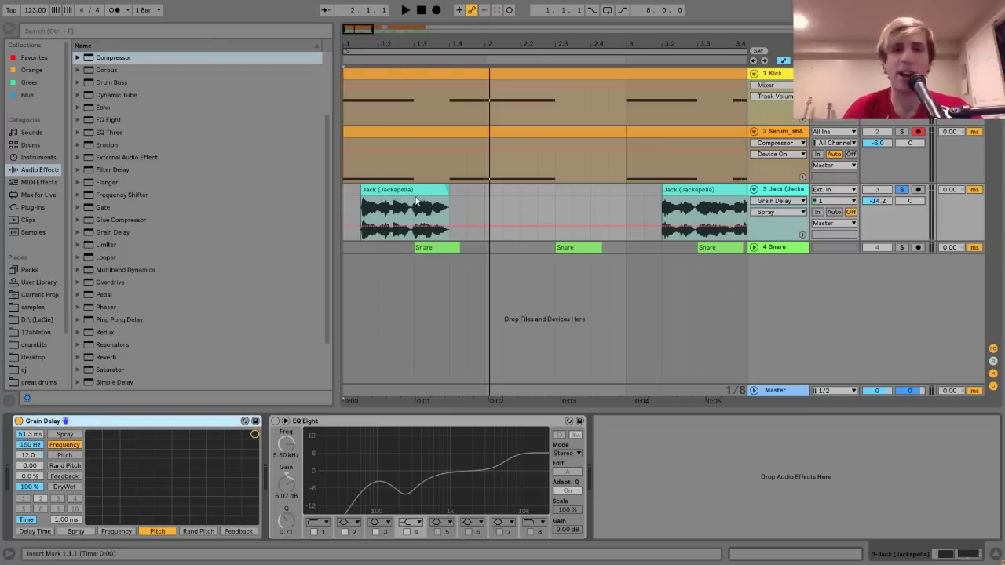
- Switch on the Jack track's EQ Eight and play the first vocal clip from bar 1
key(shift+Tab)
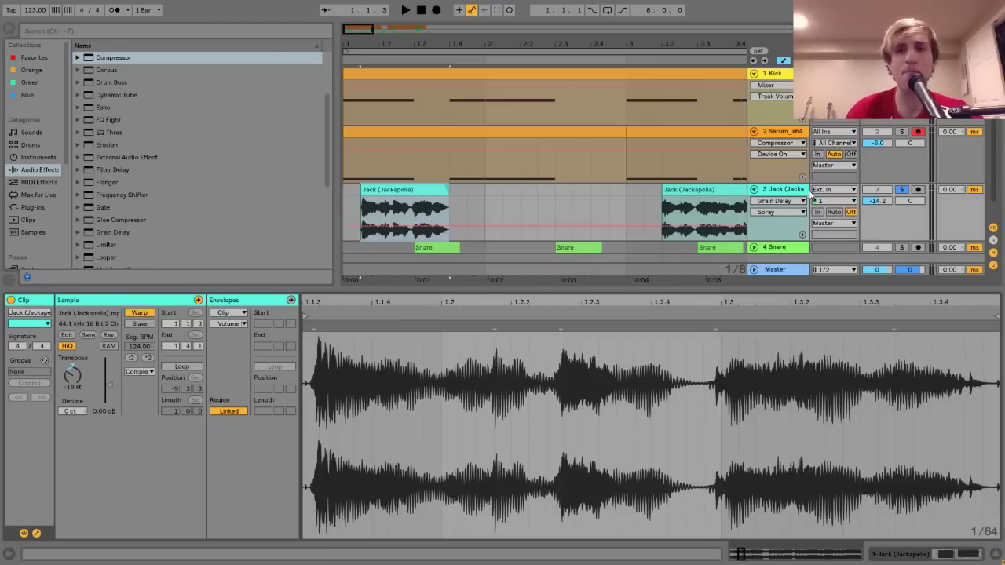
click(794, 191)
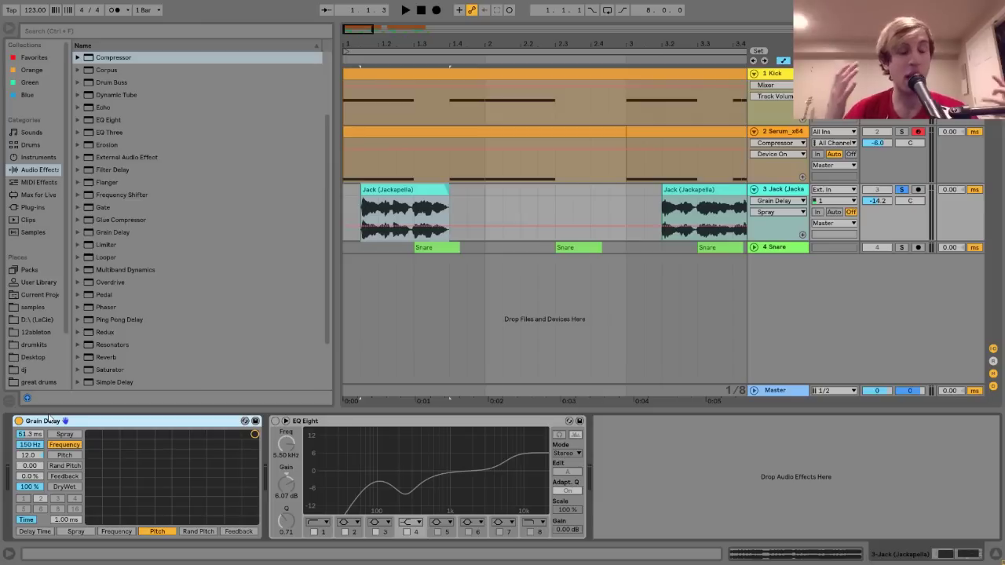
click(276, 424)
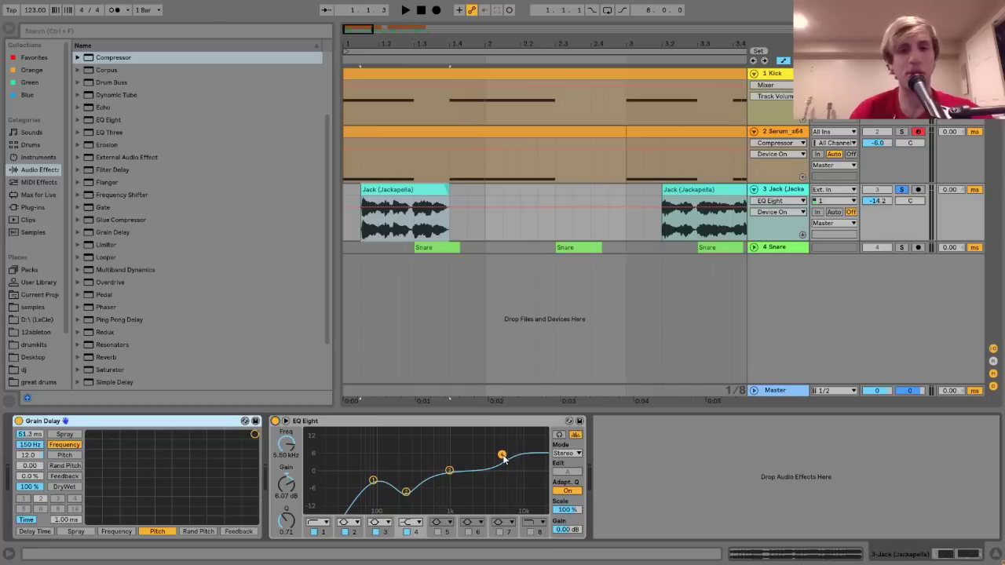
key(space)
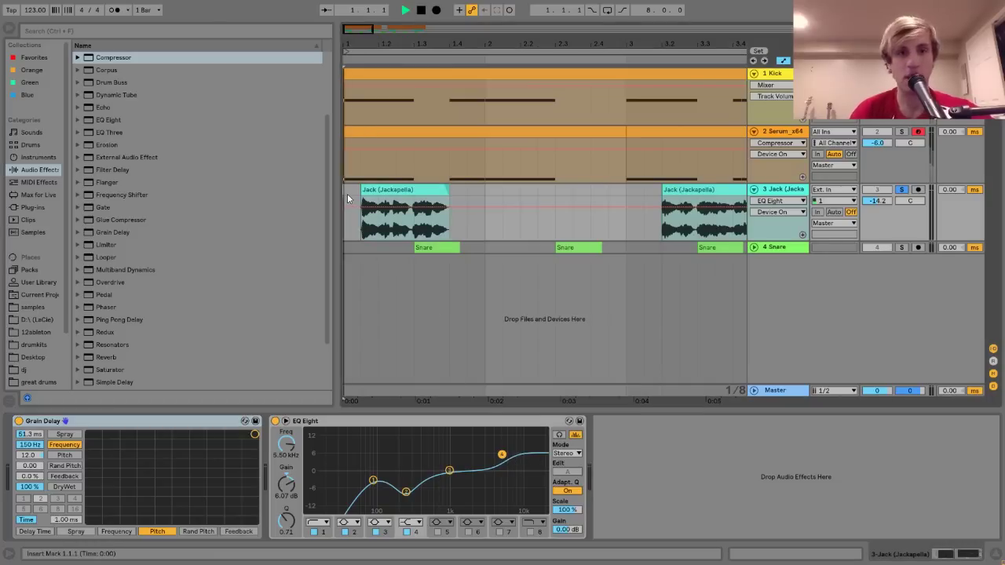
key(space)
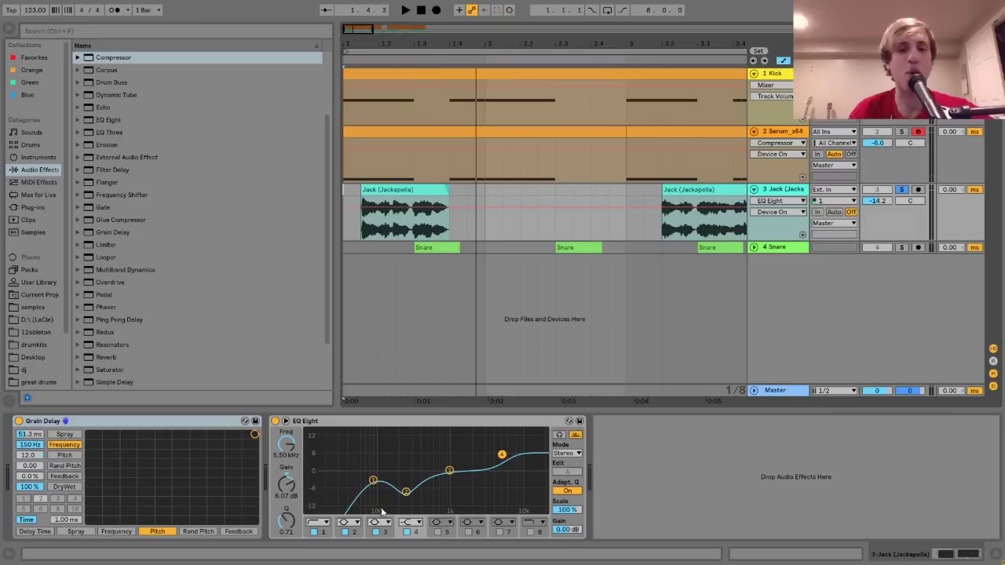
- Solo the Serum_x64 track and play the bass while viewing its effects, returning to the Jack track's devices
click(900, 133)
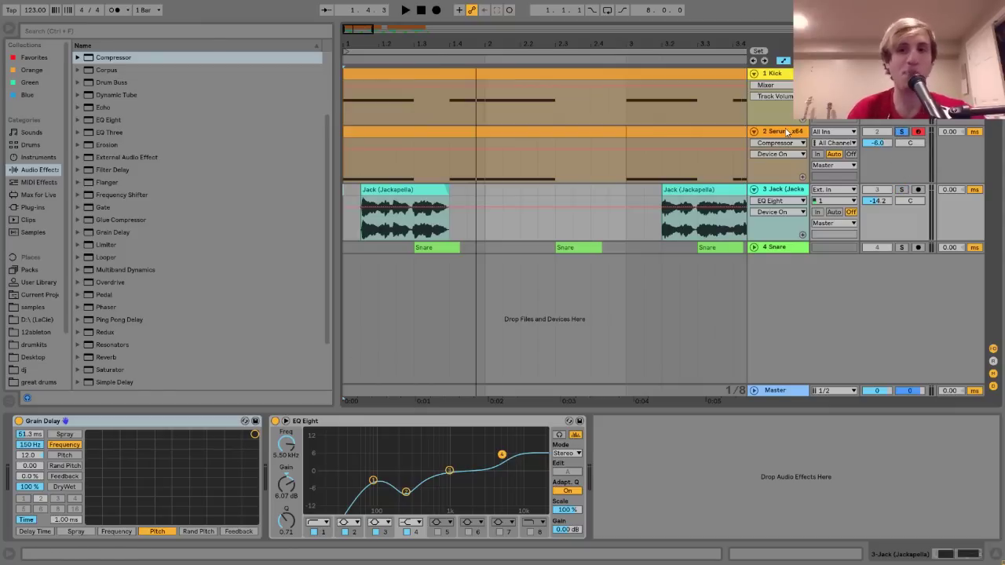
key(space)
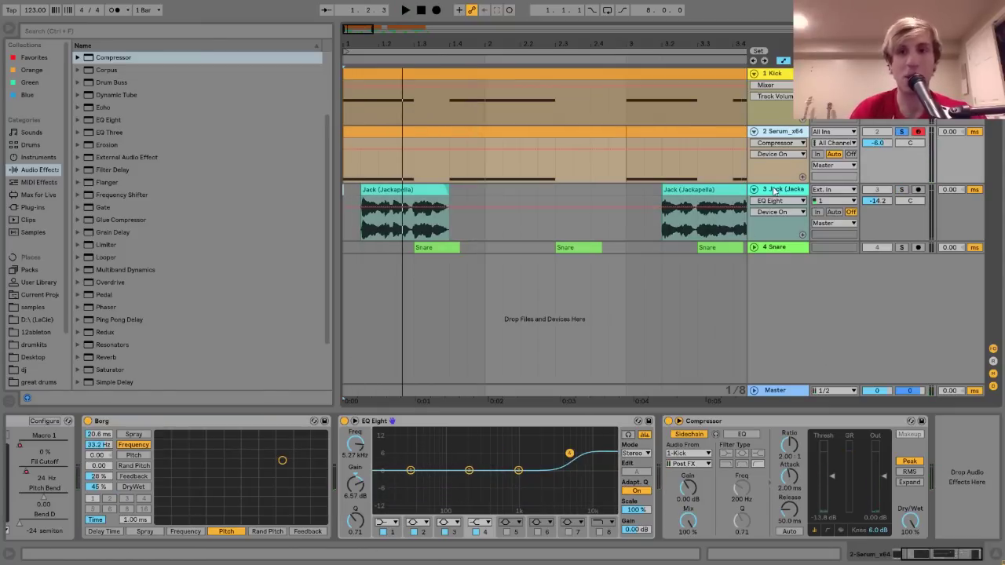
click(777, 228)
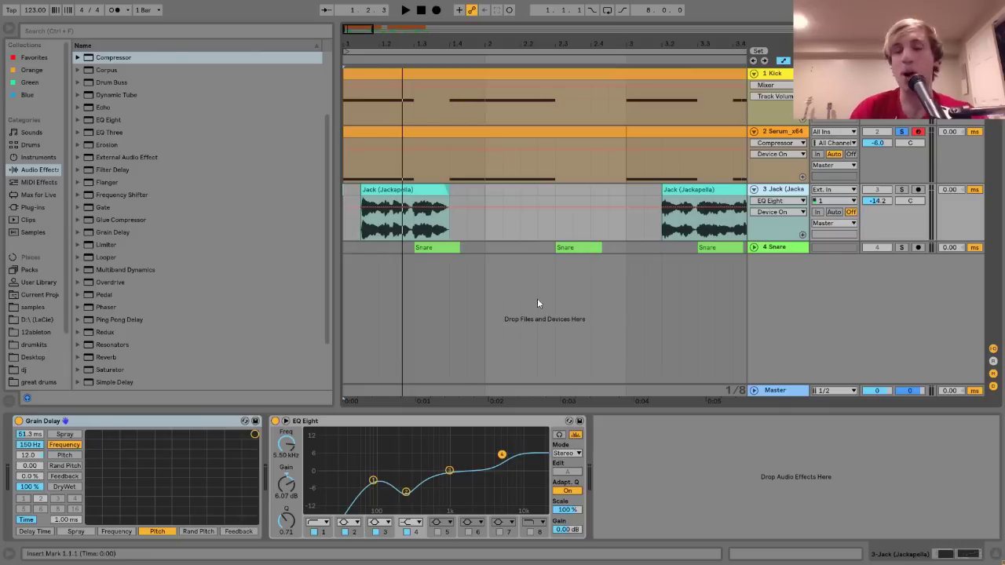
- Solo the Jack track and compare the first vocal clip with Grain Delay switched off and back on
click(901, 190)
mouse_move(464, 30)
mouse_down()
mouse_move(464, 10)
mouse_move(464, 42)
mouse_up()
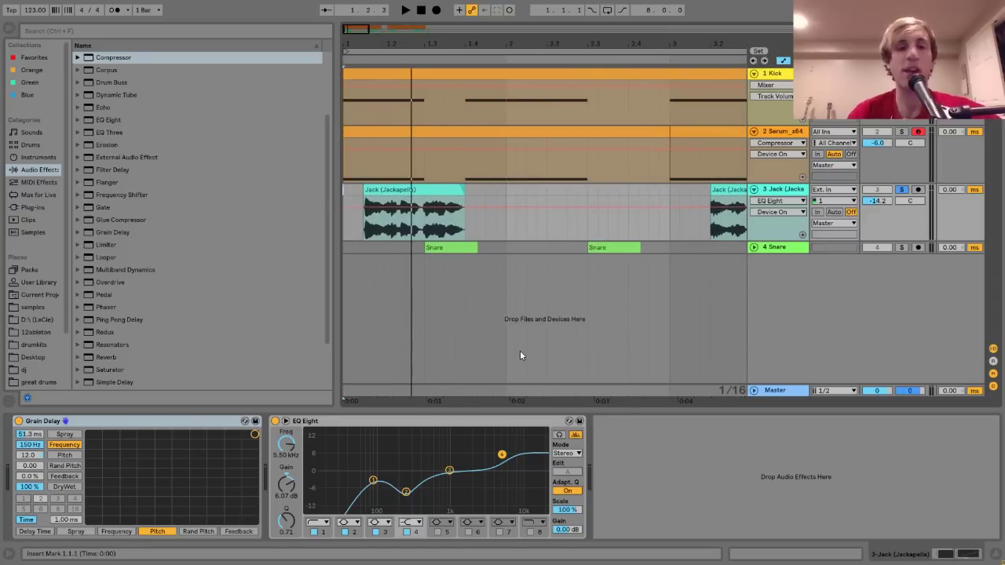
click(18, 420)
key(space)
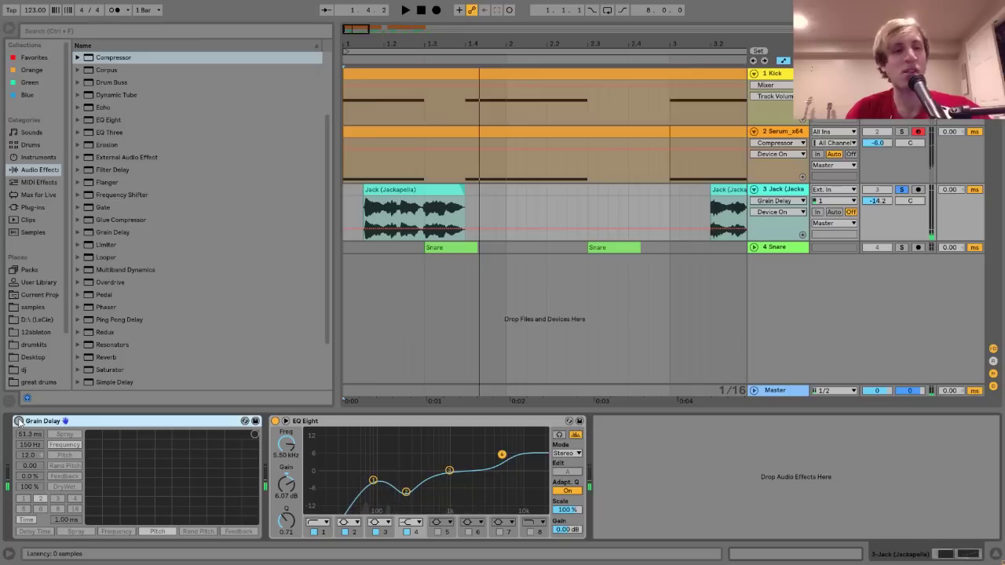
click(18, 421)
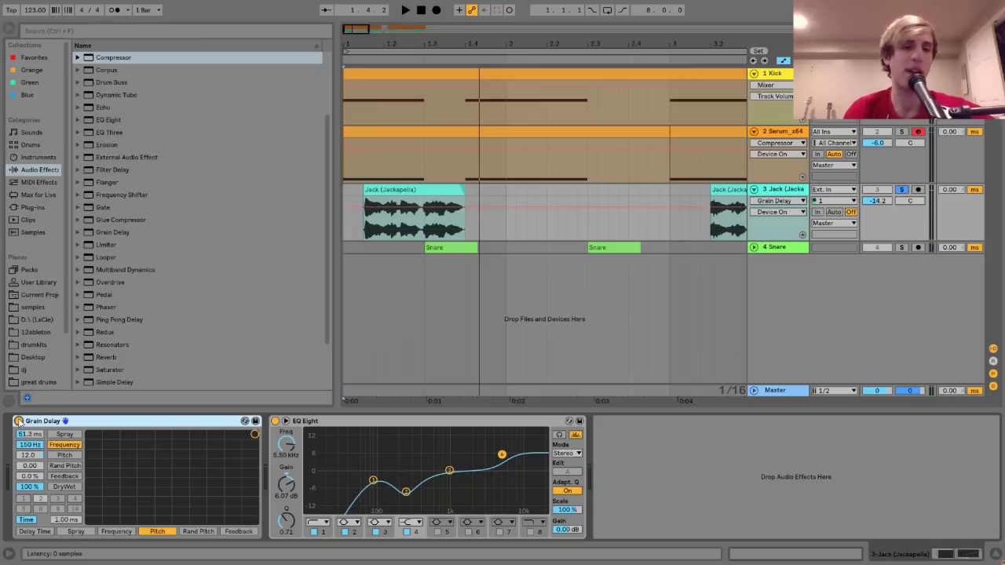
key(space)
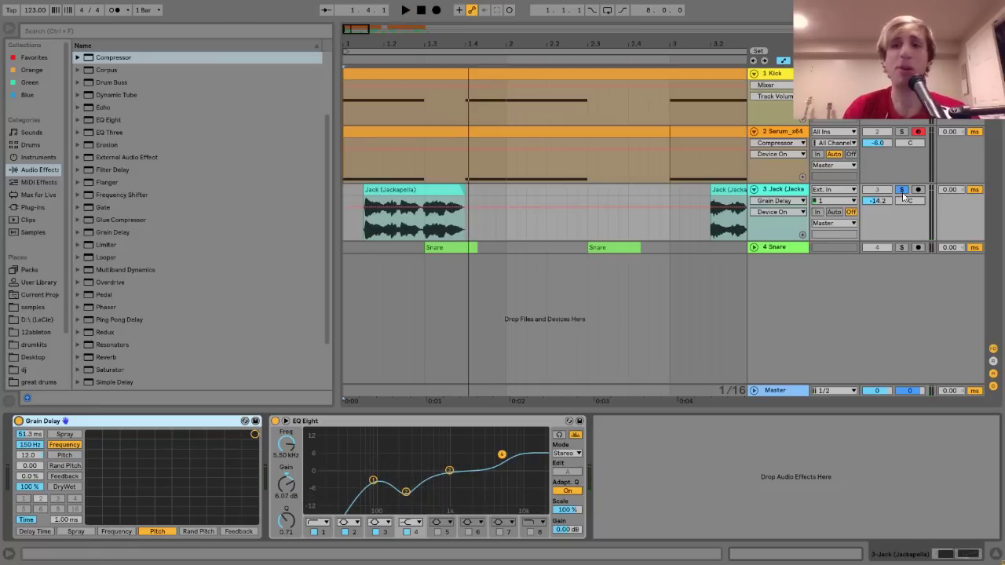
- Unsolo the Jack track, select the first Snare clip, and play the full mix from there
key(space)
key(minus)
key(minus)
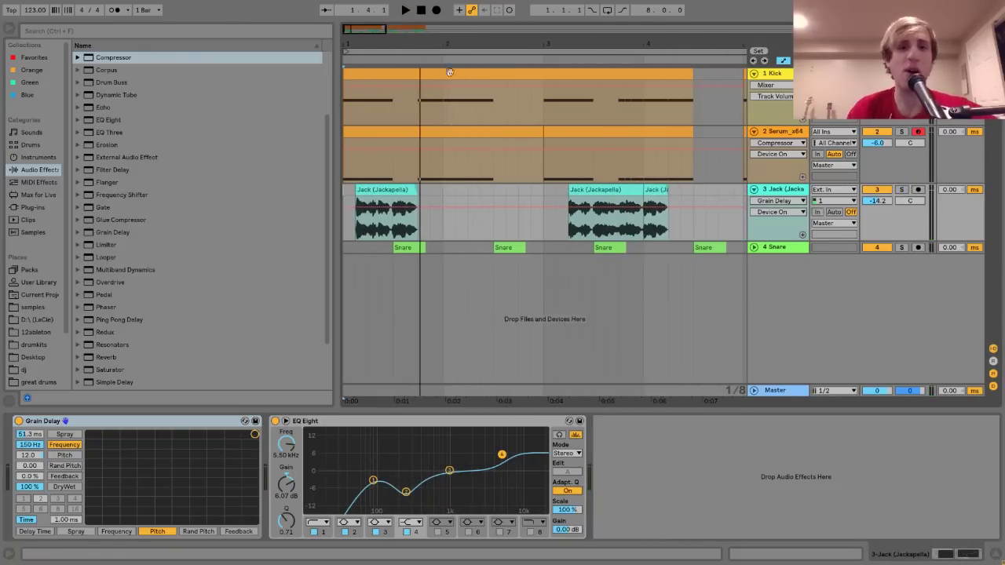
click(404, 248)
key(space)
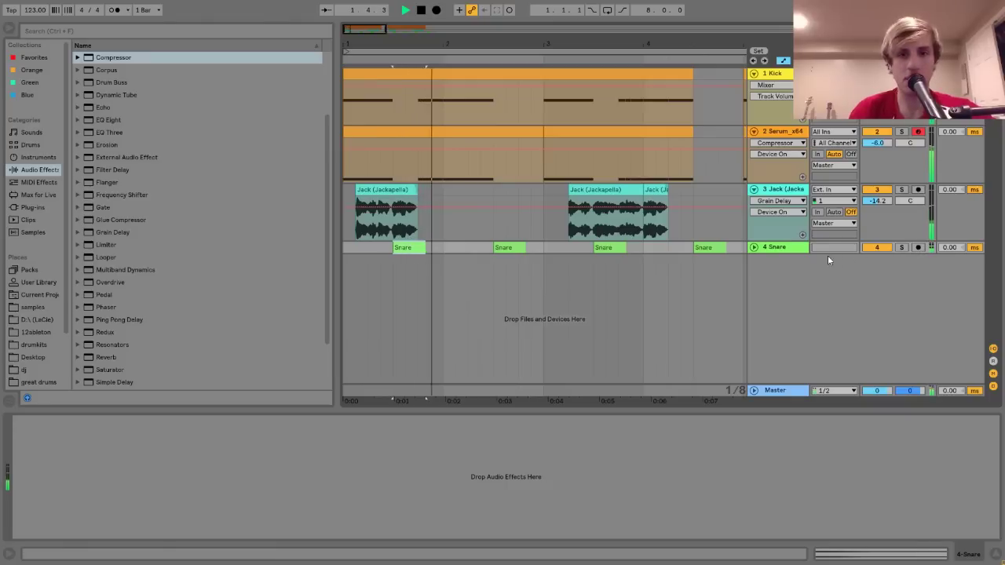
key(space)
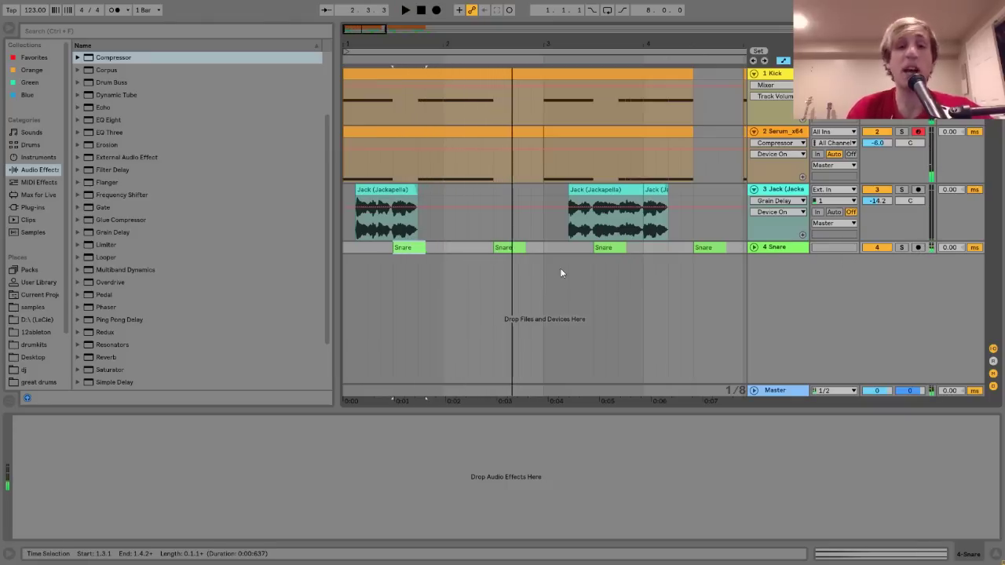
- Unfold the Snare track to show its waveforms and select the second Snare clip at 2.3.1
click(754, 247)
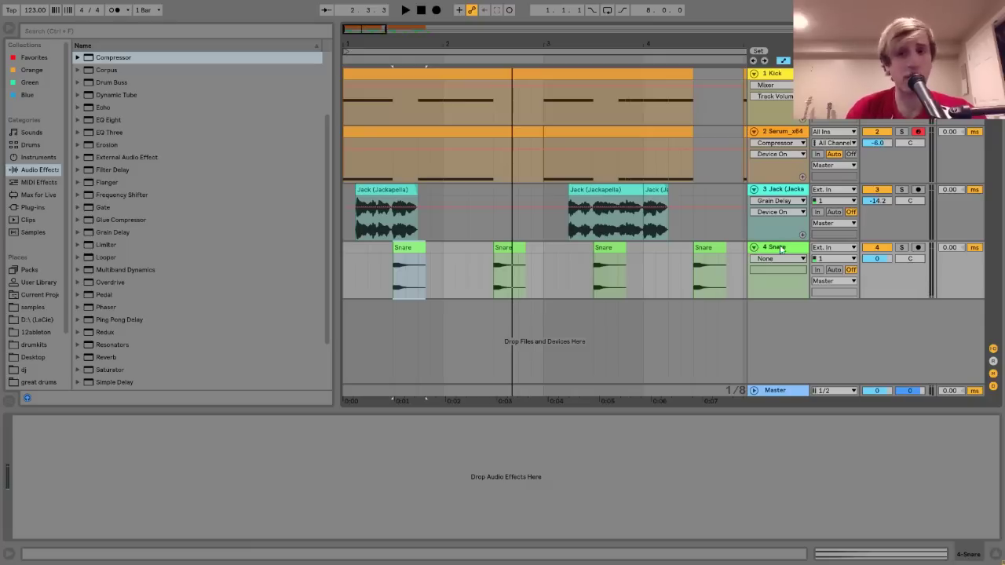
click(507, 271)
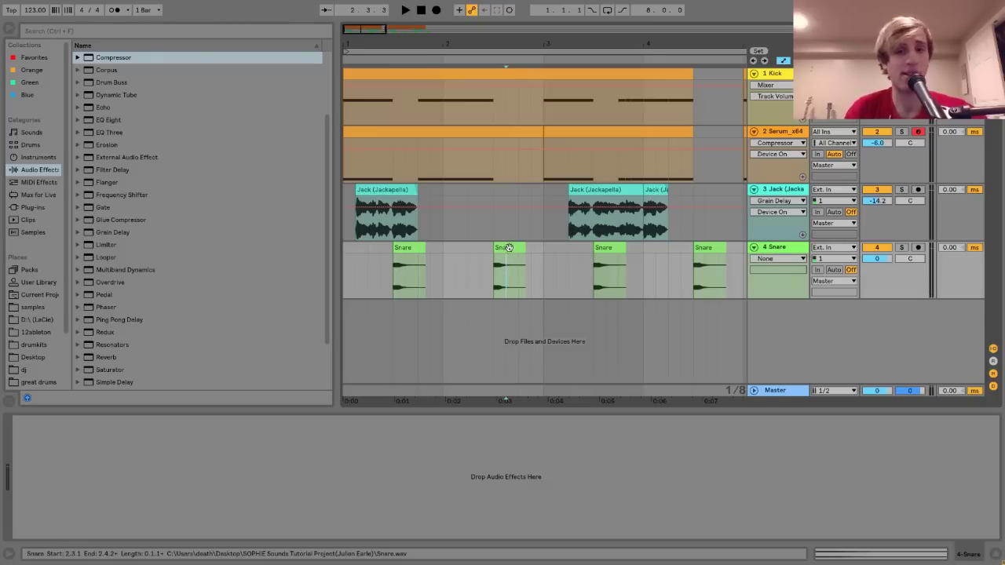
key(minus)
key(minus)
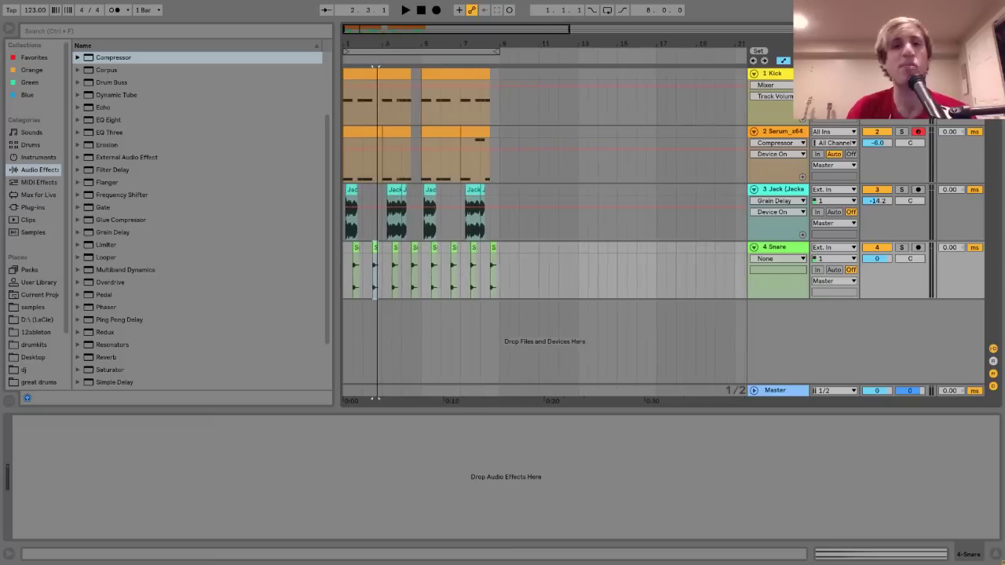
key(plus)
key(plus)
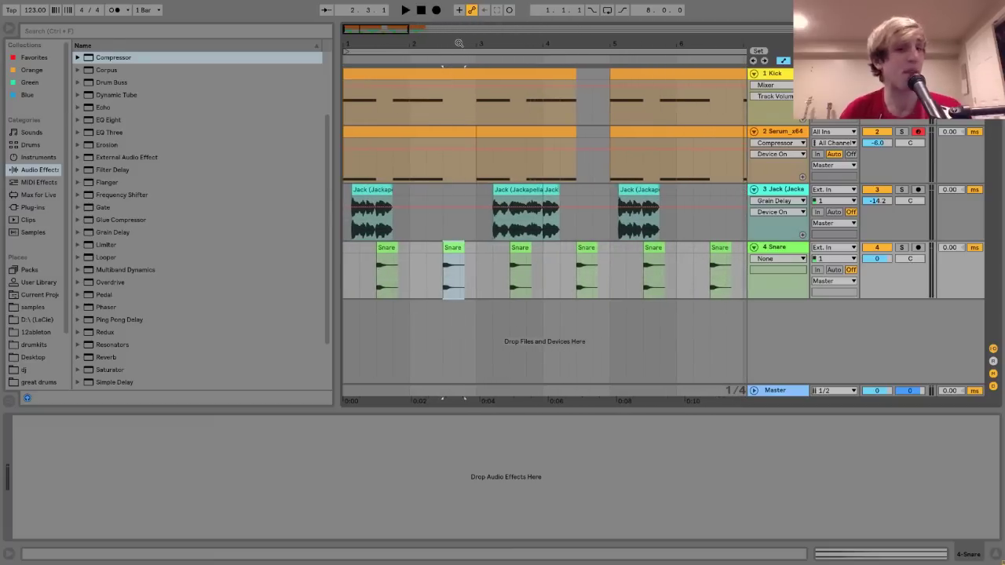